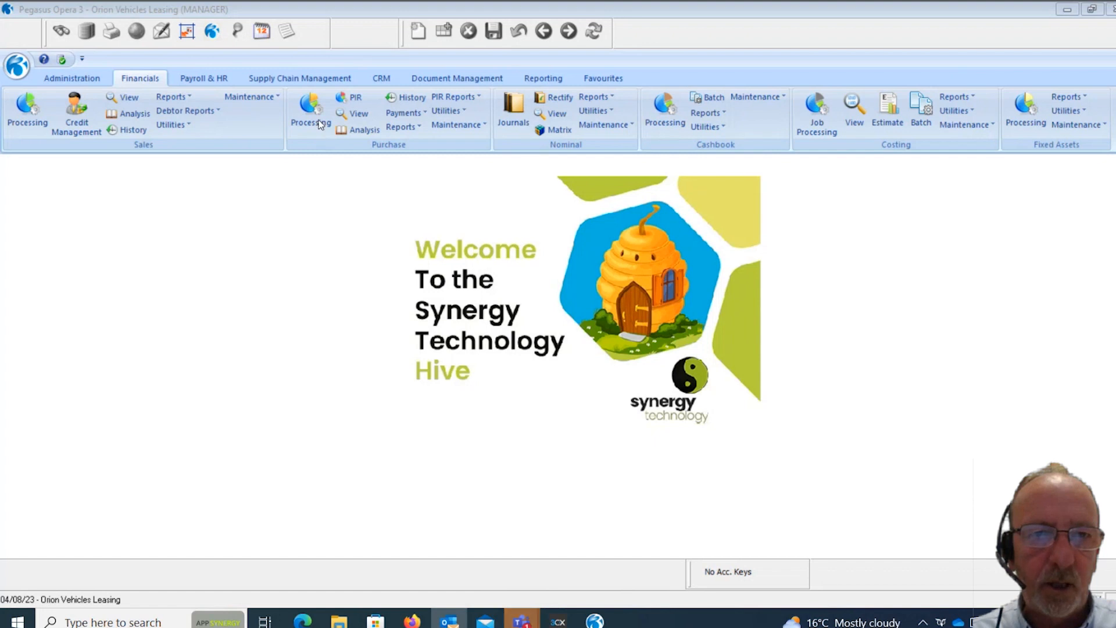
Step: Open Purchase Processing and search the purchase accounts for "mark", closing the search when done
left_click(319, 122)
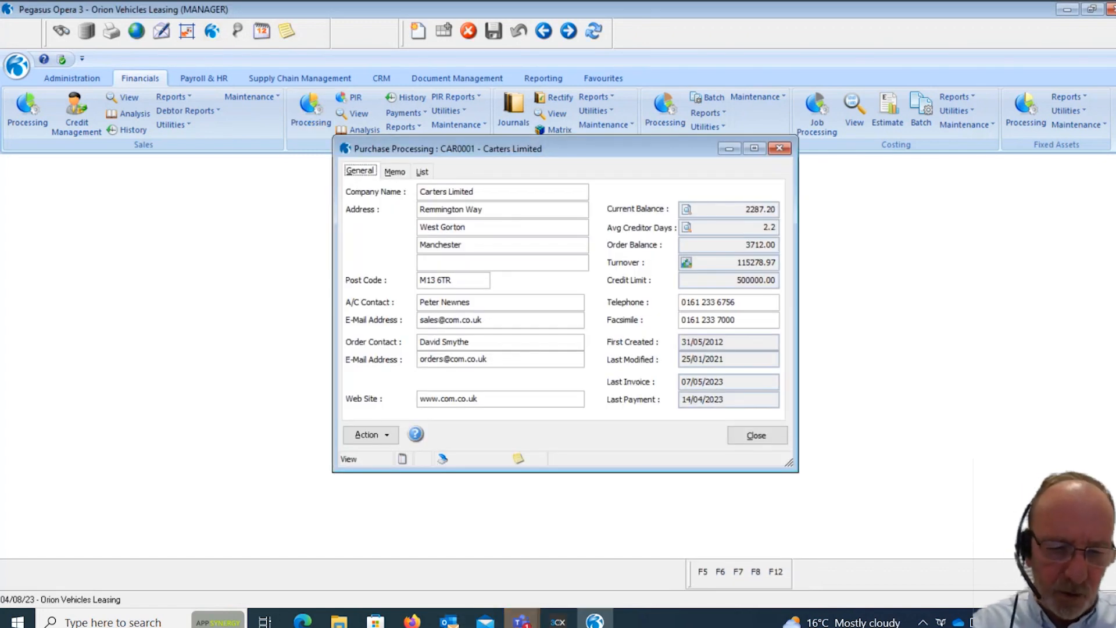
key("F3")
type("mark")
key("Return")
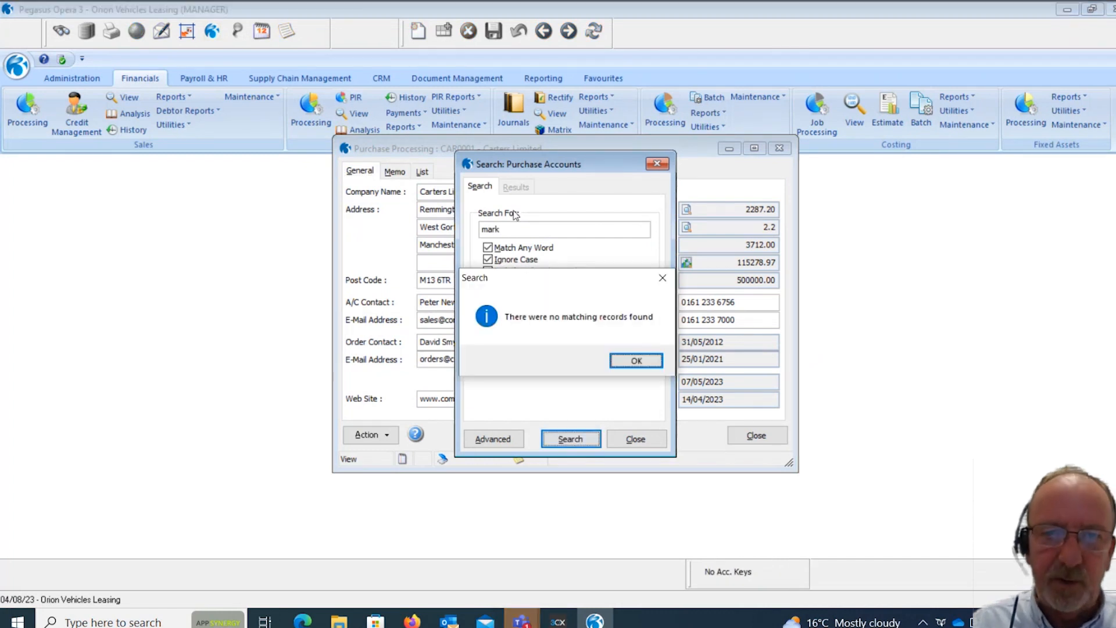
left_click(636, 361)
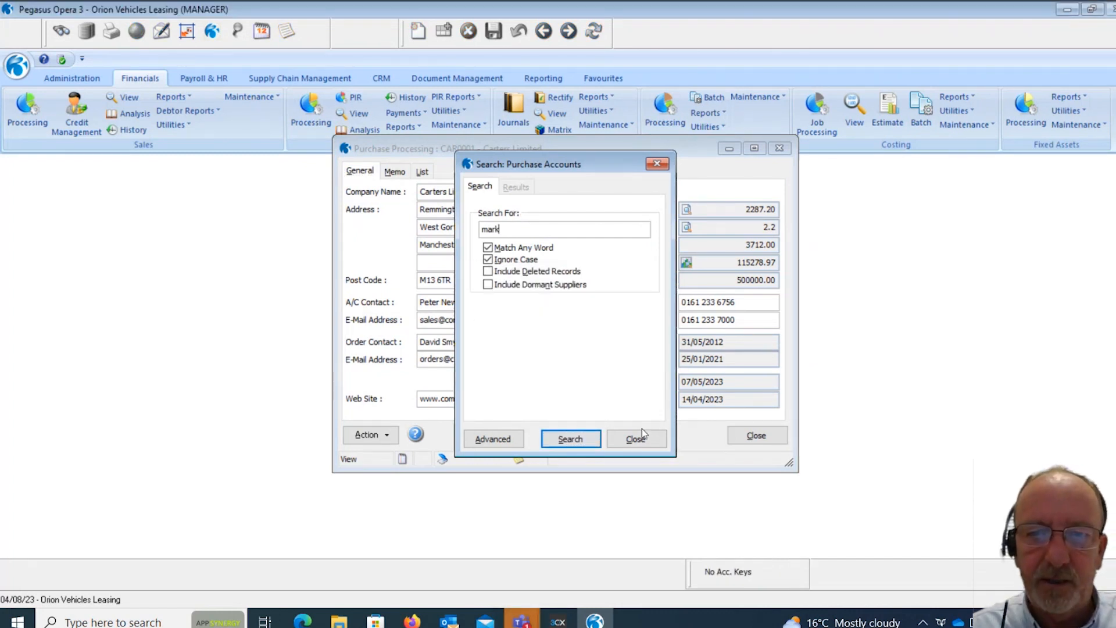
left_click(636, 439)
Step: Find Marks Trading Company in the supplier account list, view its general details, and close Purchase Processing
left_click(422, 171)
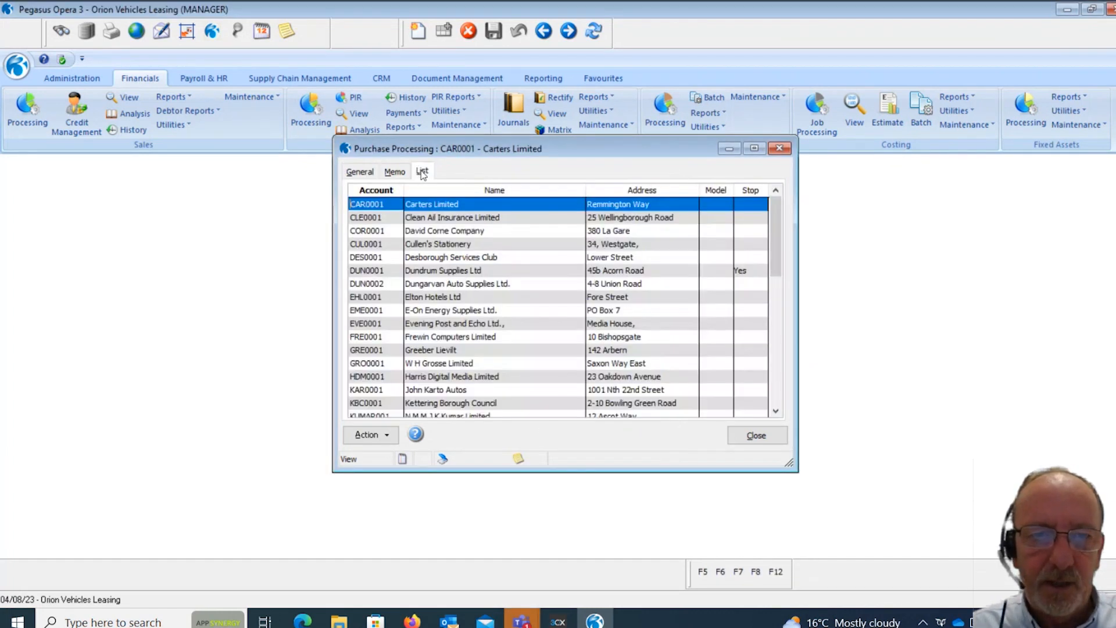
scroll(462, 262, "down", 3)
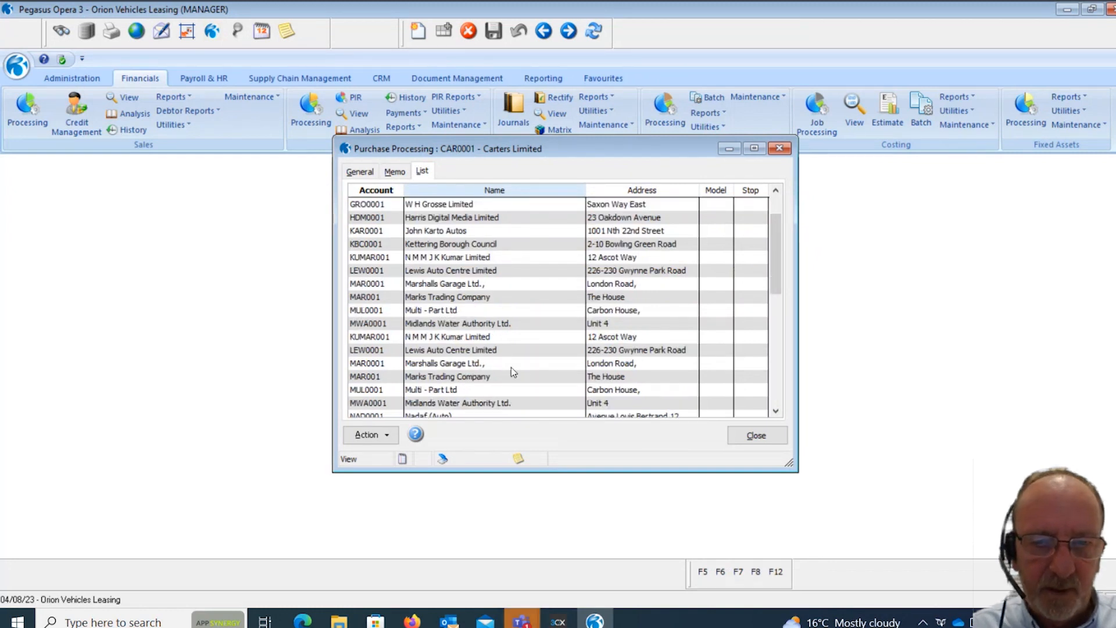
double_click(526, 376)
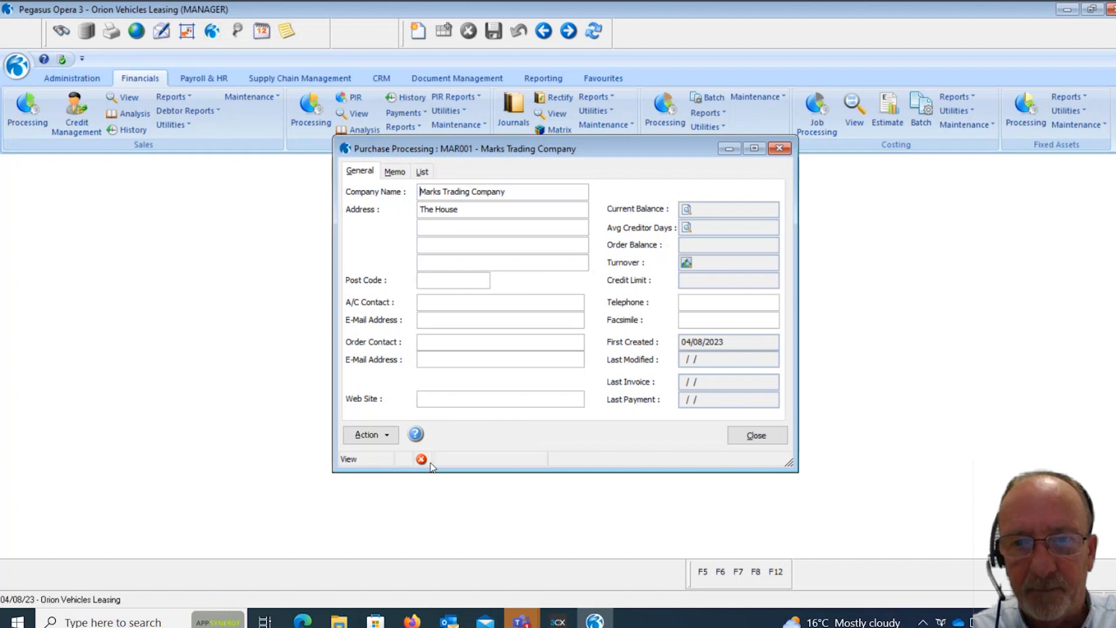
left_click(752, 435)
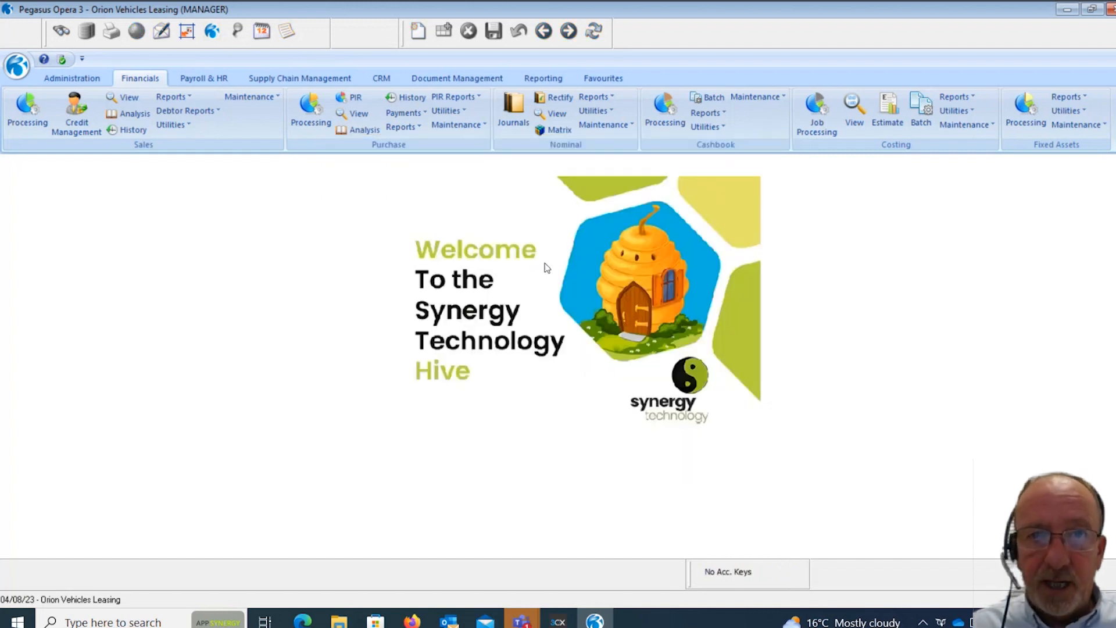
Step: Review the purchase ledger's Types list, view the RT Returns type, and close the window
left_click(459, 124)
left_click(465, 141)
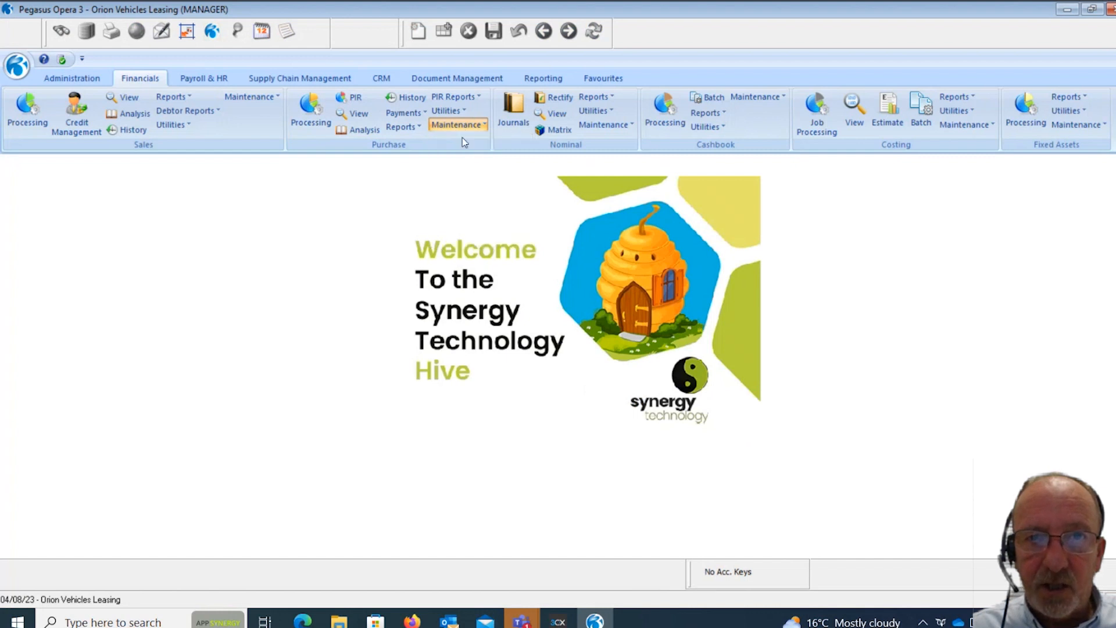
left_click(423, 215)
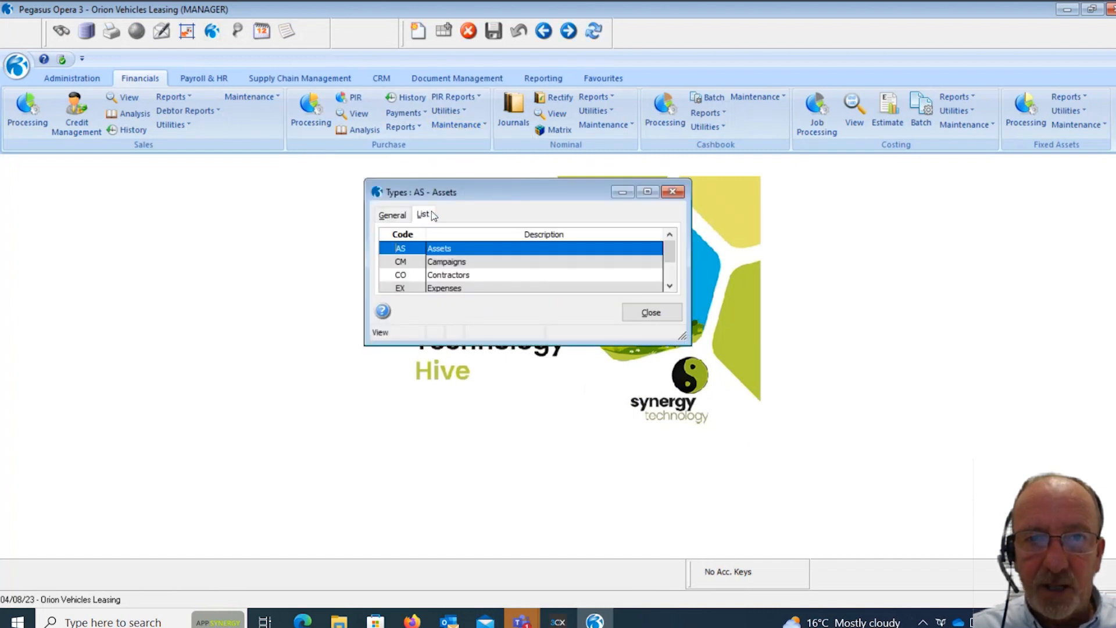
left_click(669, 286)
left_click(669, 286)
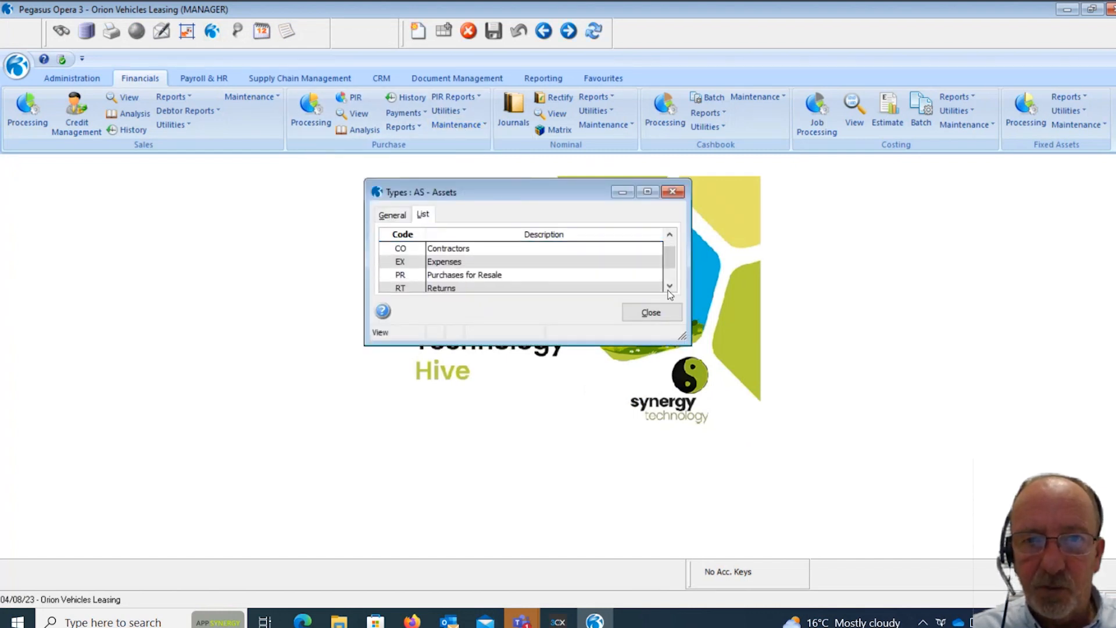
left_click(669, 286)
left_click(670, 287)
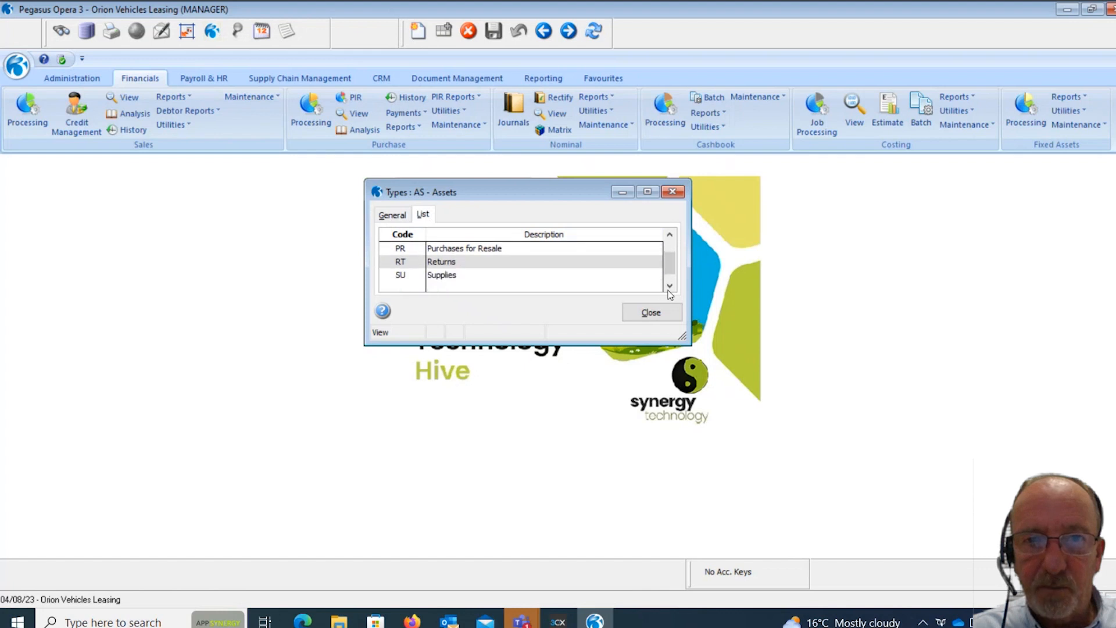
double_click(623, 269)
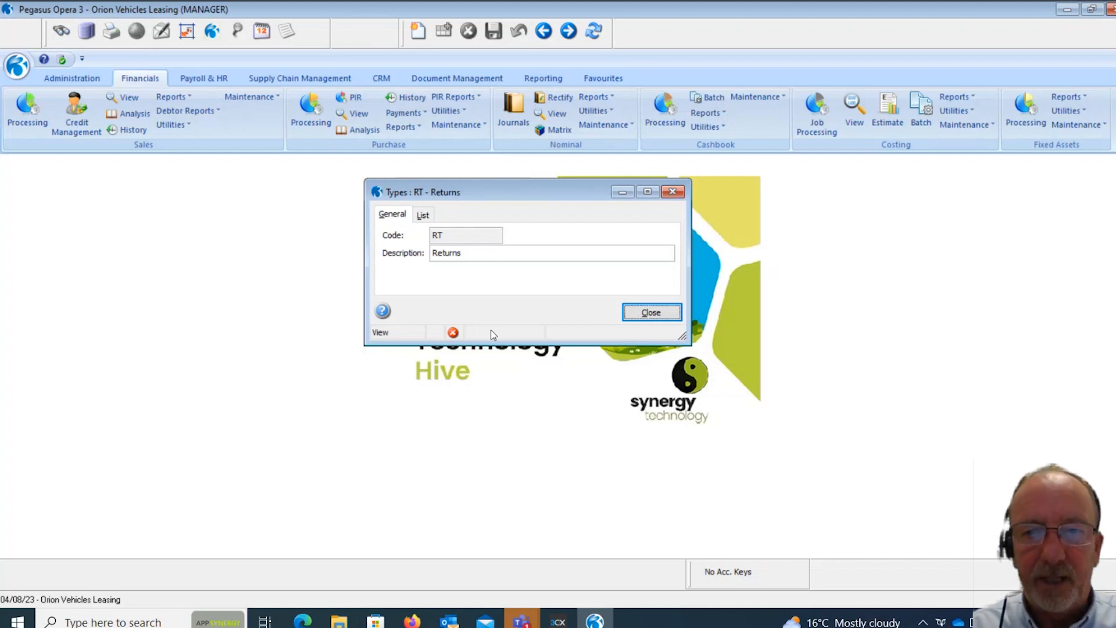
left_click(654, 314)
Step: Review the purchase ledger's Set Options and close them without making changes
left_click(462, 111)
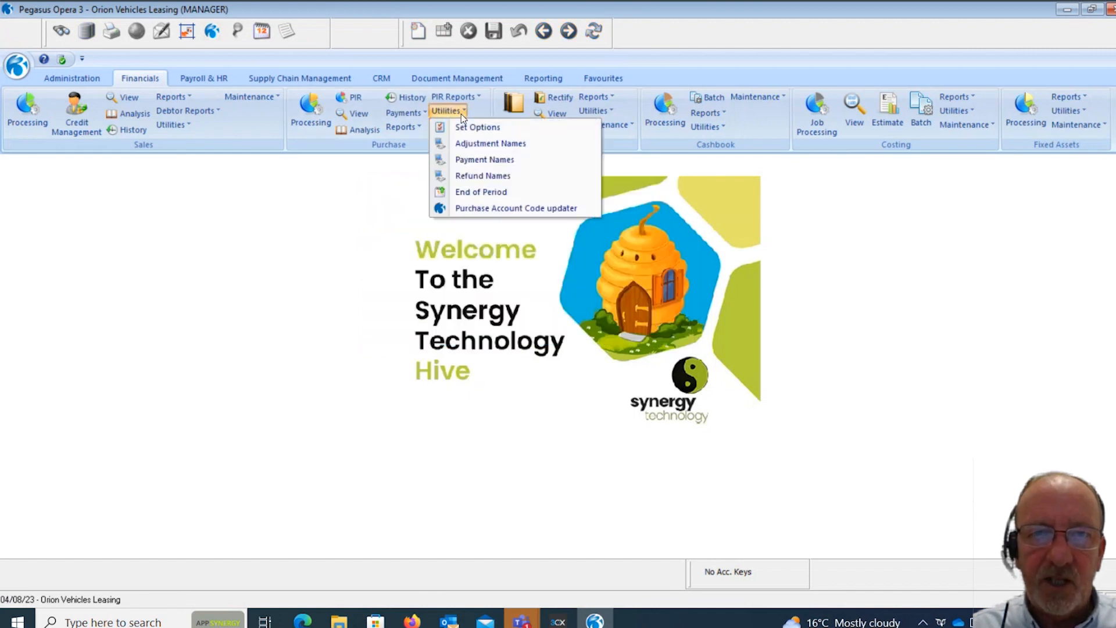
left_click(470, 124)
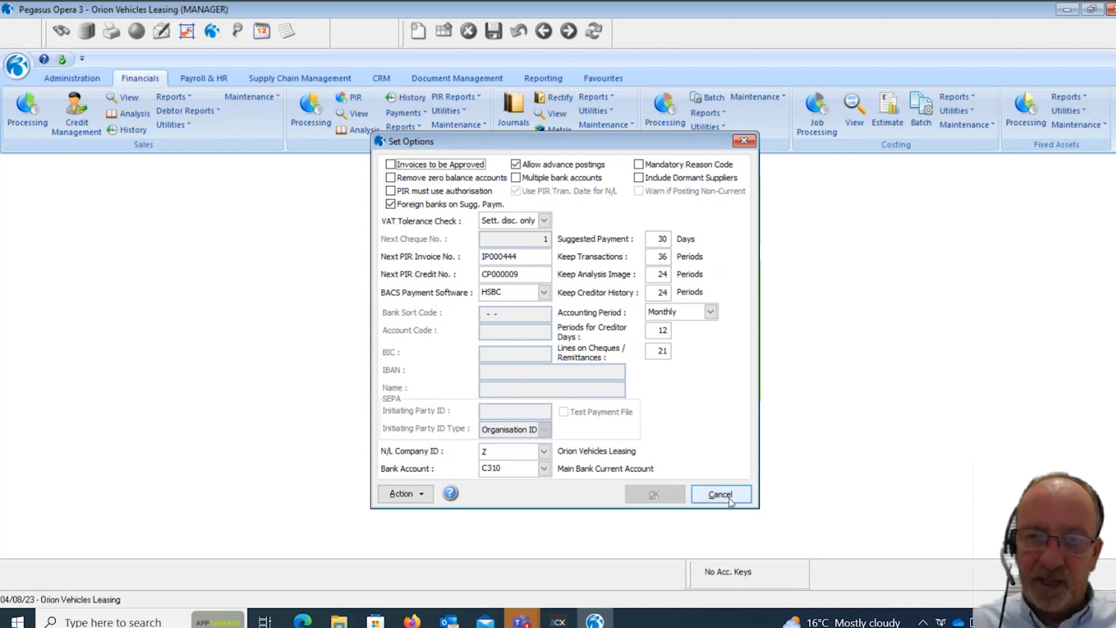
left_click(721, 494)
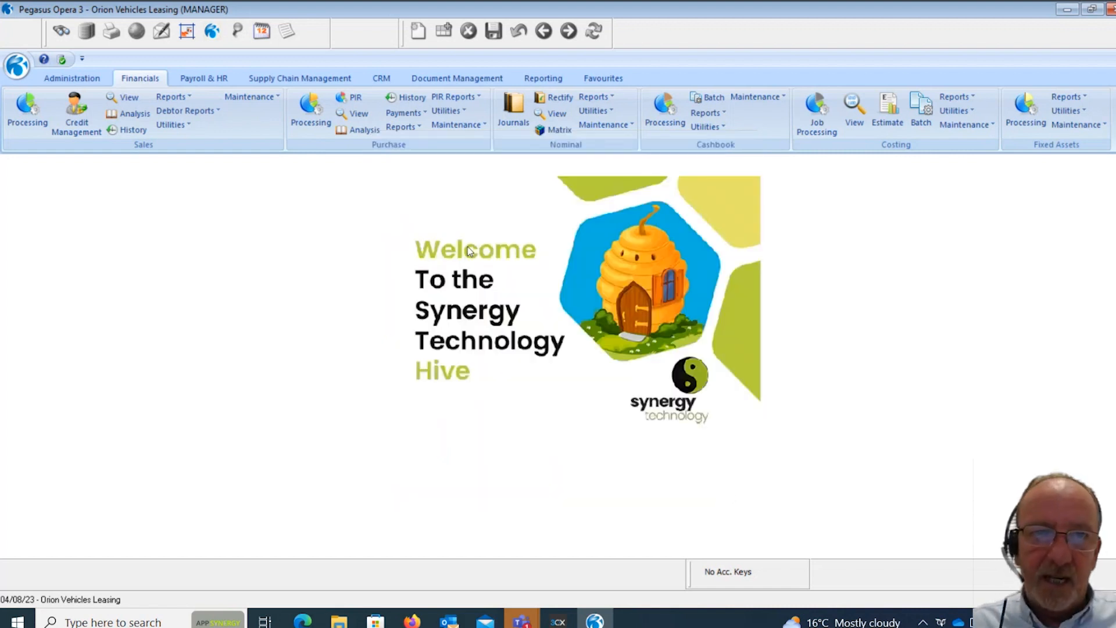
Step: Publish the purchase Invoices & Credit Notes report to the screen for This Period in As Entered sequence, and close the preview
left_click(404, 128)
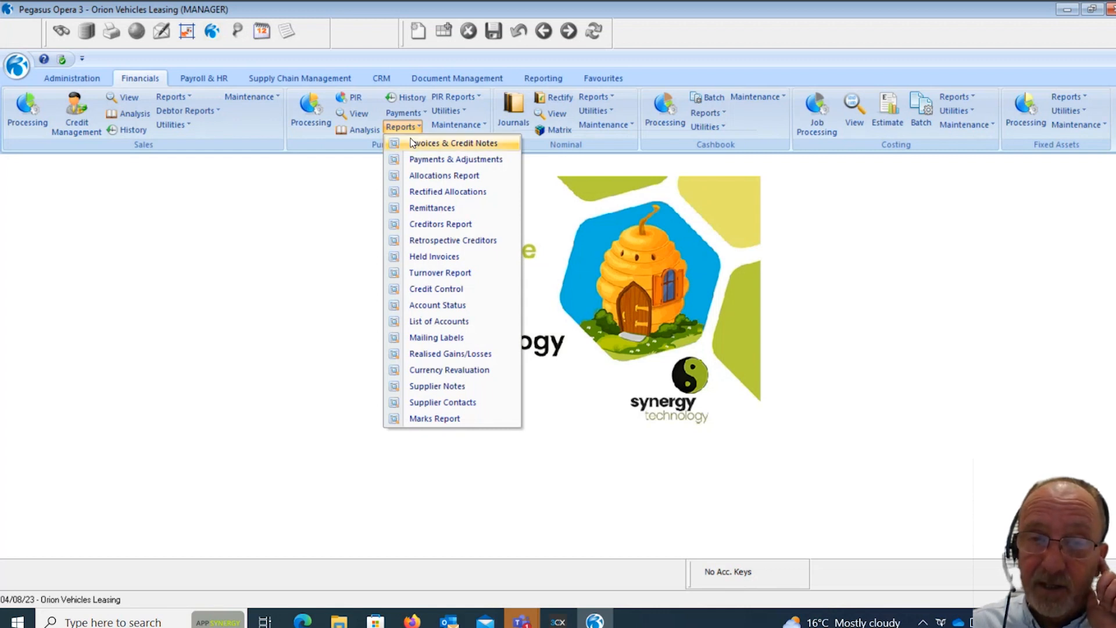
left_click(411, 143)
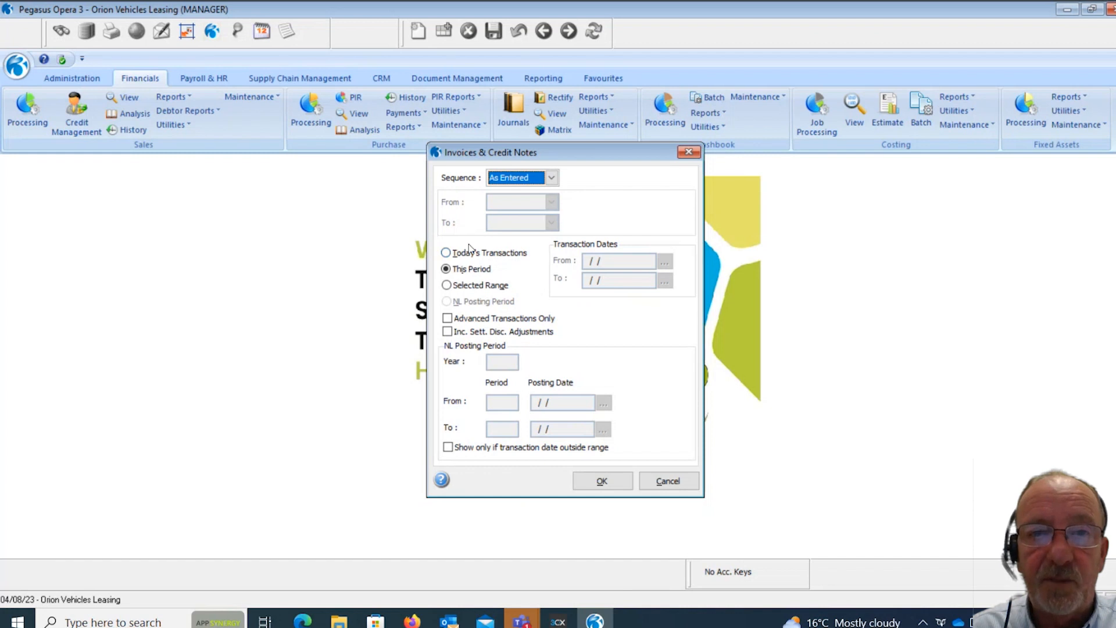
left_click(602, 481)
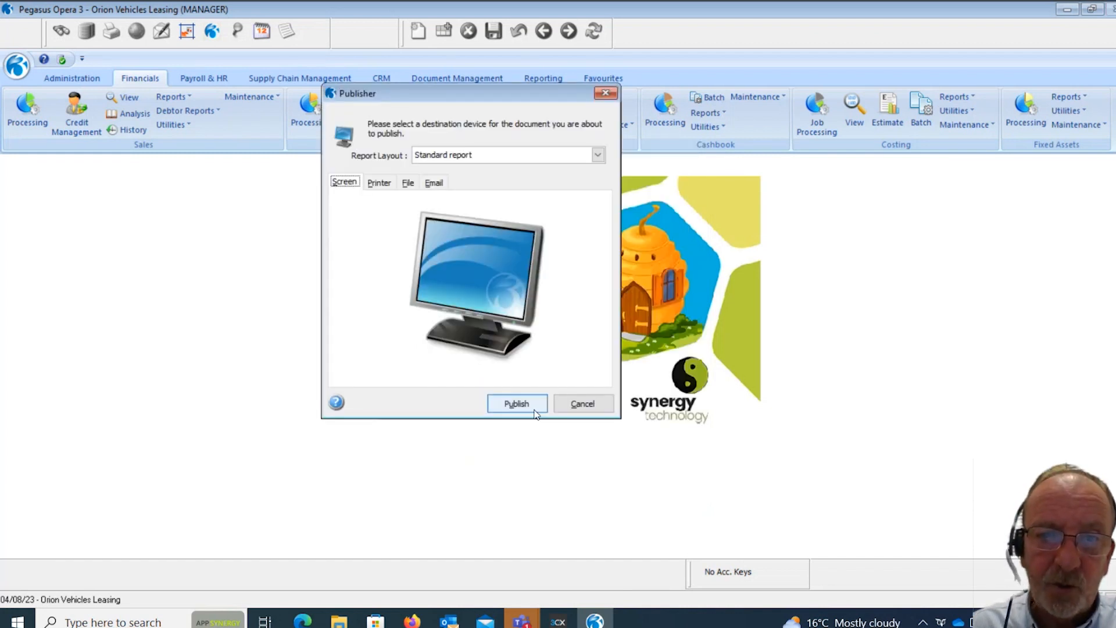
left_click(532, 406)
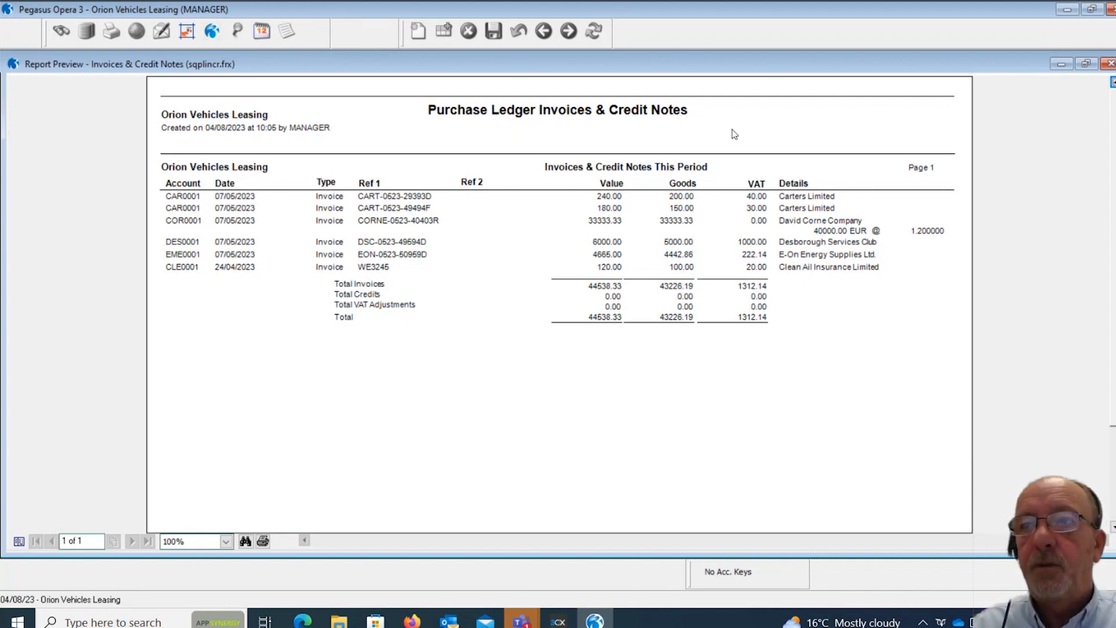
left_click(1111, 65)
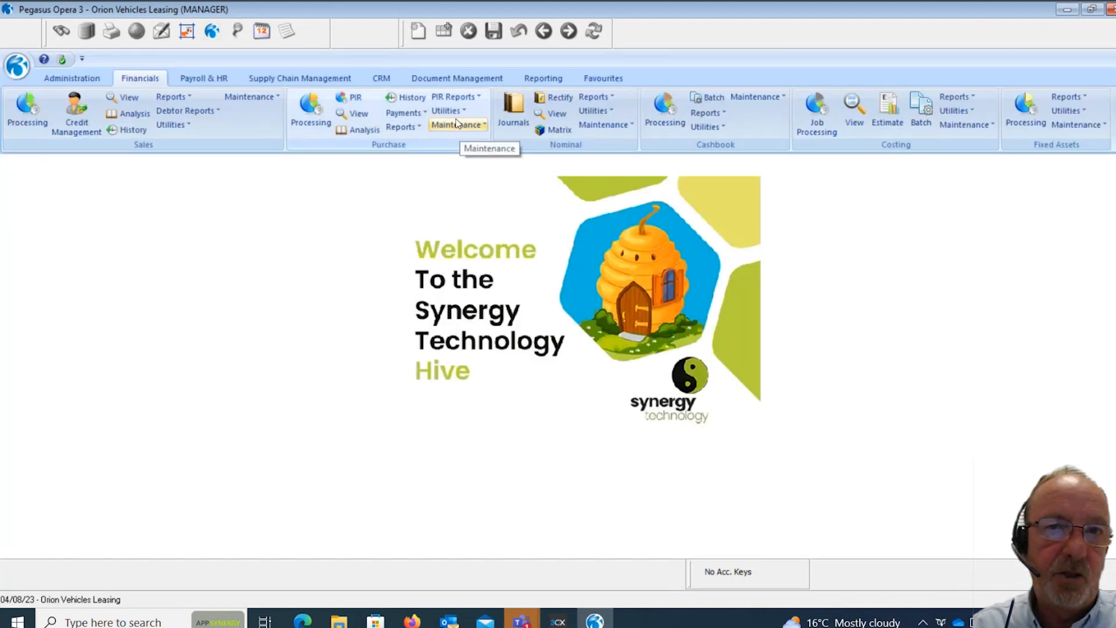
Step: Set the system processing date to 31/05/2023, keeping company Z
left_click(262, 31)
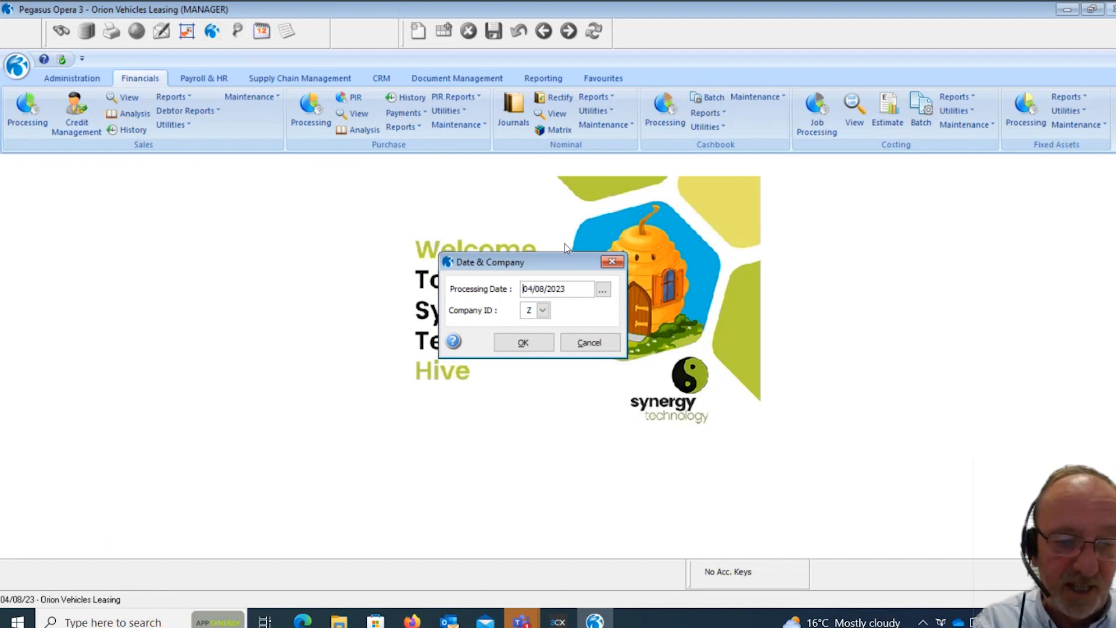
type("31/")
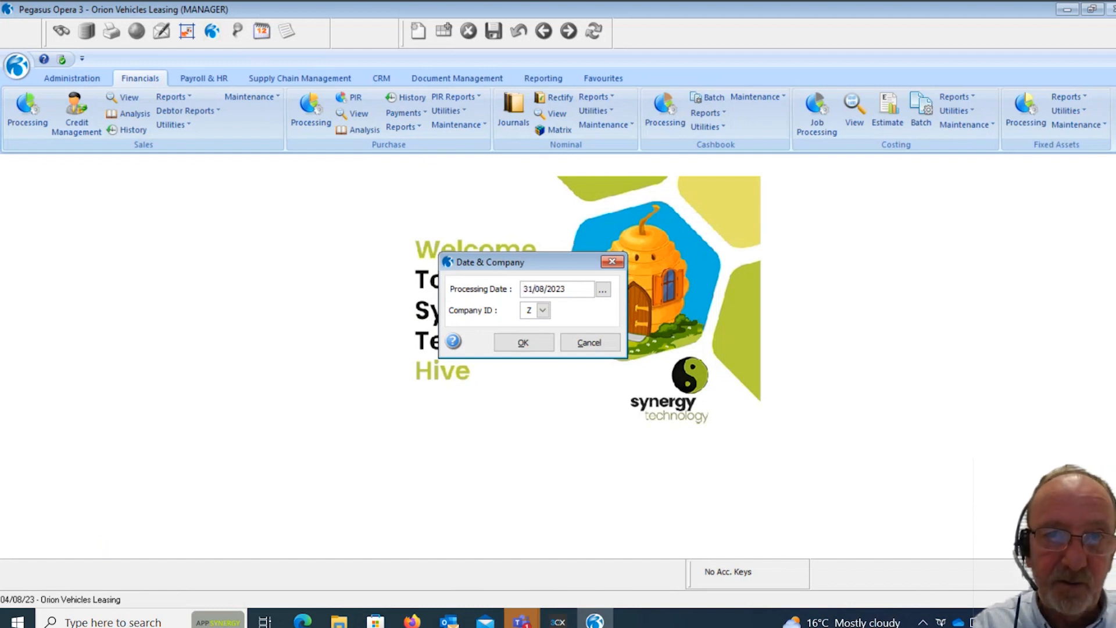
type("05")
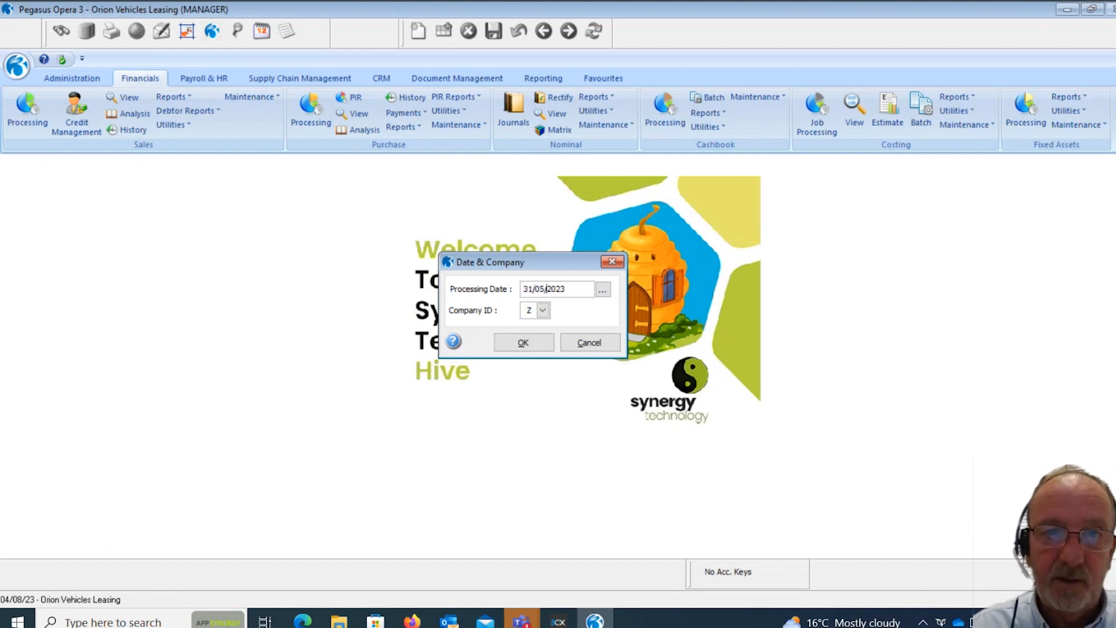
left_click(536, 344)
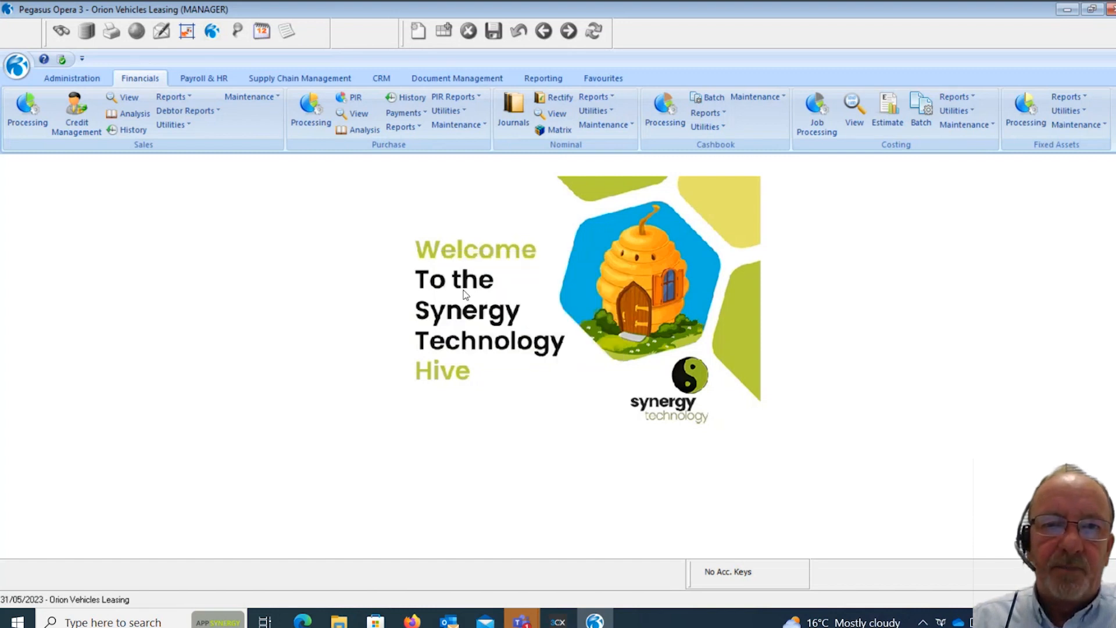
Step: Open the purchase ledger's End of Period and try 04/08/2023 as the period end date
left_click(459, 111)
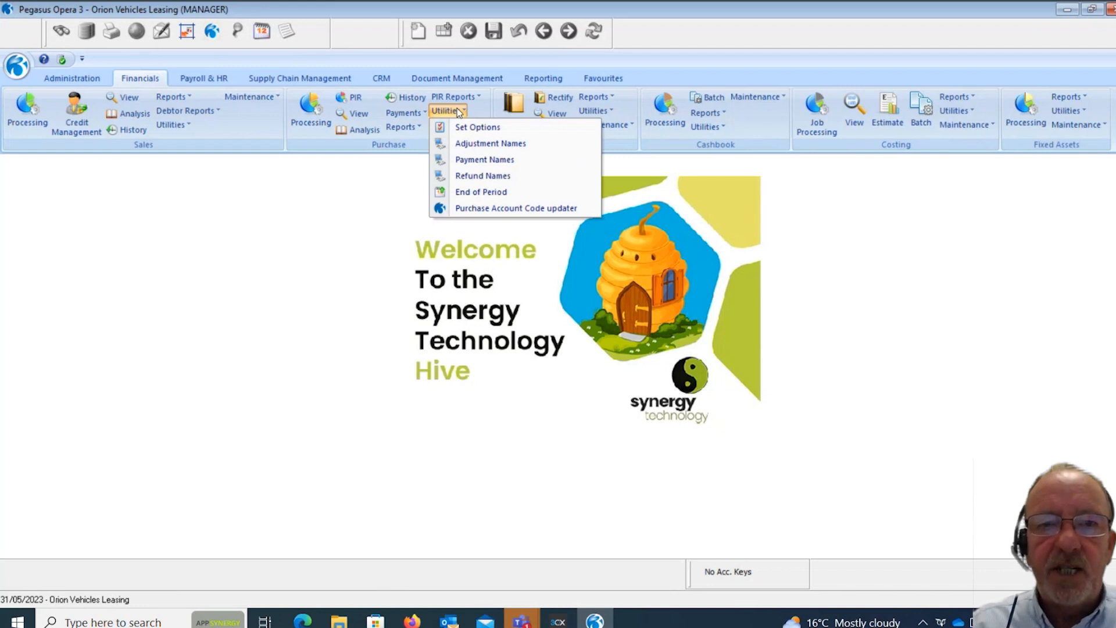
left_click(469, 197)
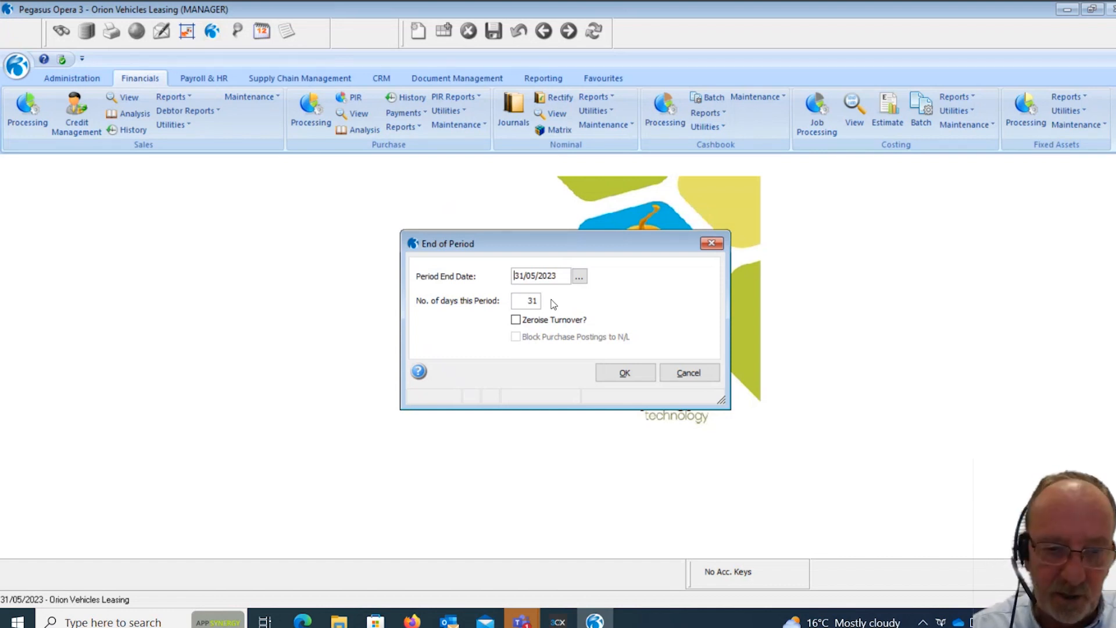
type("0408")
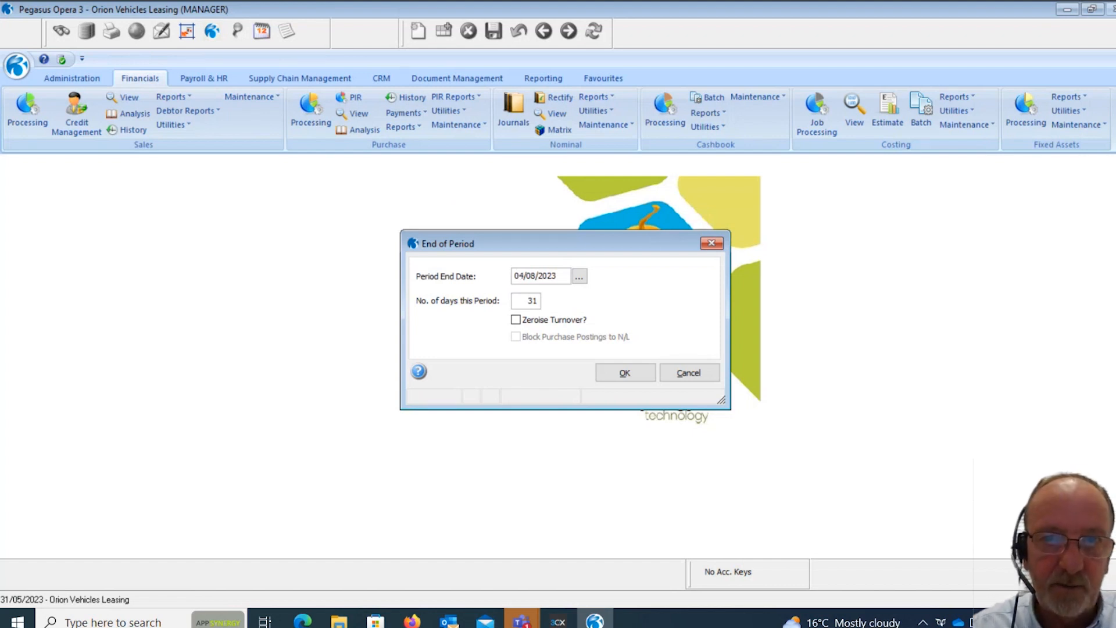
key("Tab")
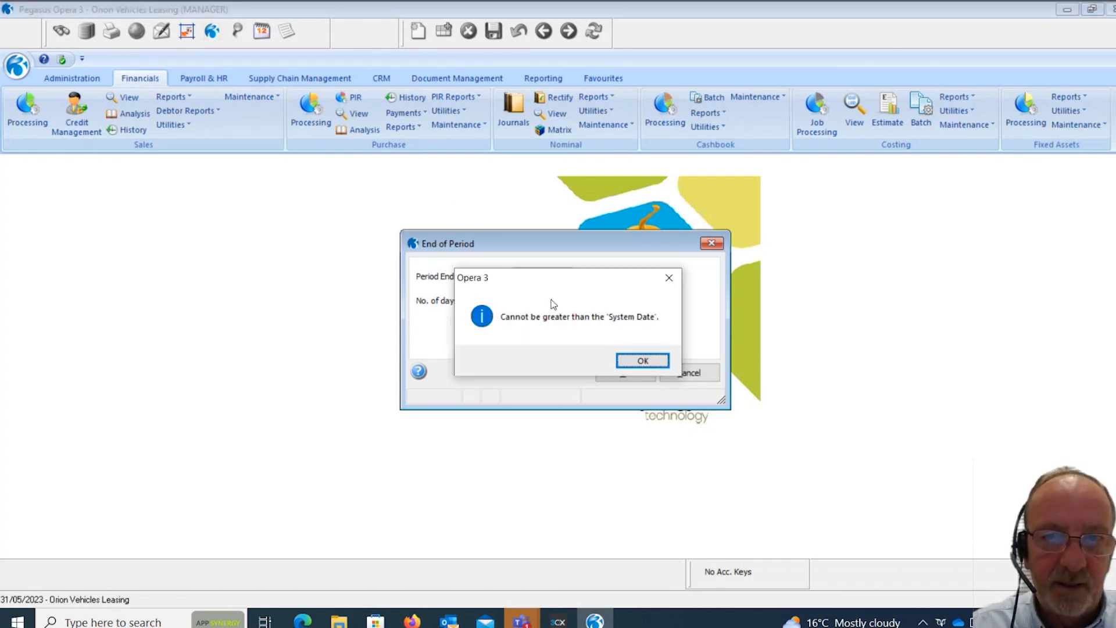
left_click(659, 361)
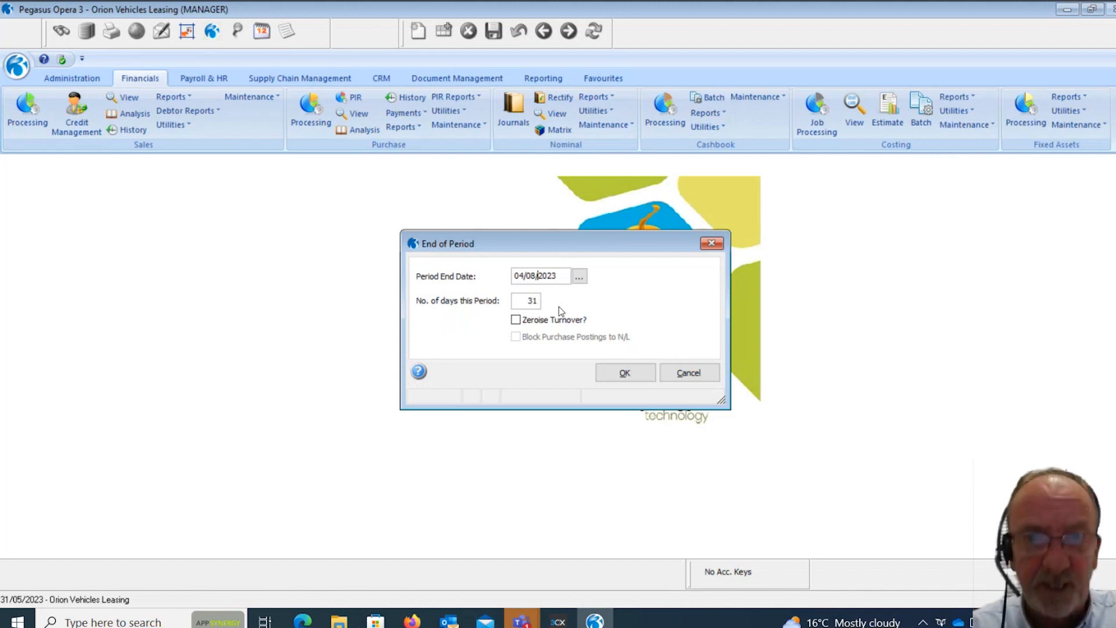
Step: Change the day of the period end date to 31
key("Left")
key("Left")
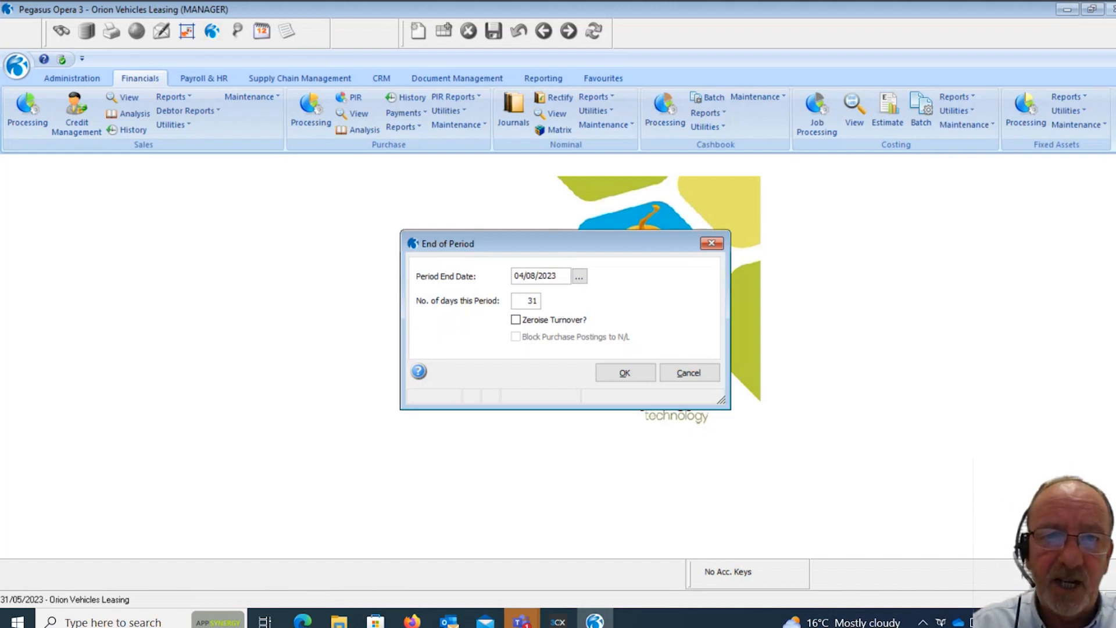
key("Delete")
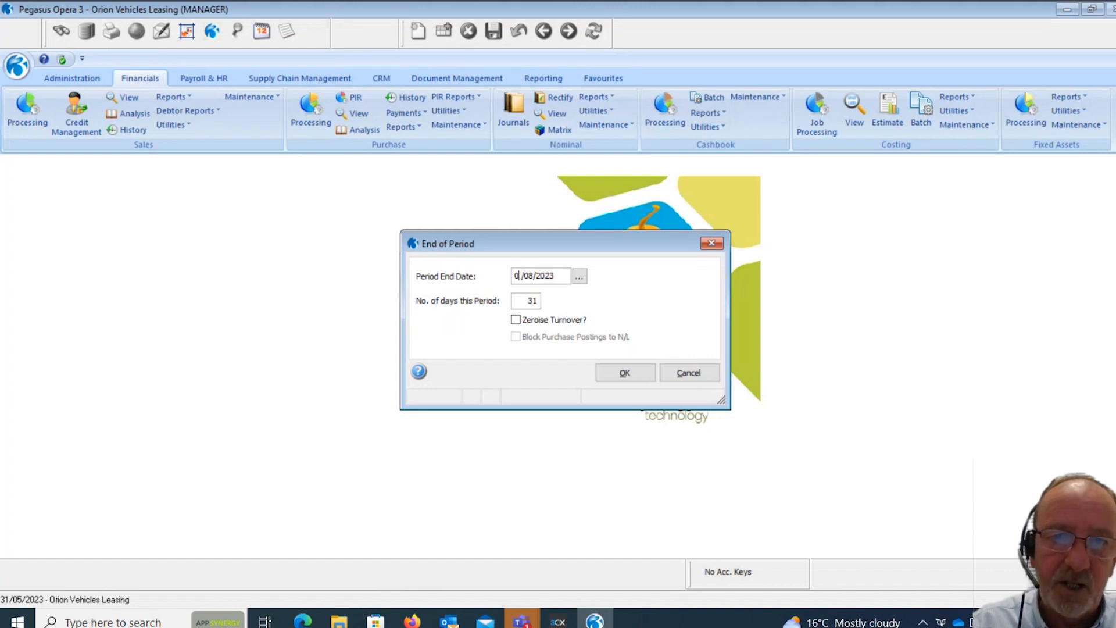
key("BackSpace")
type("3")
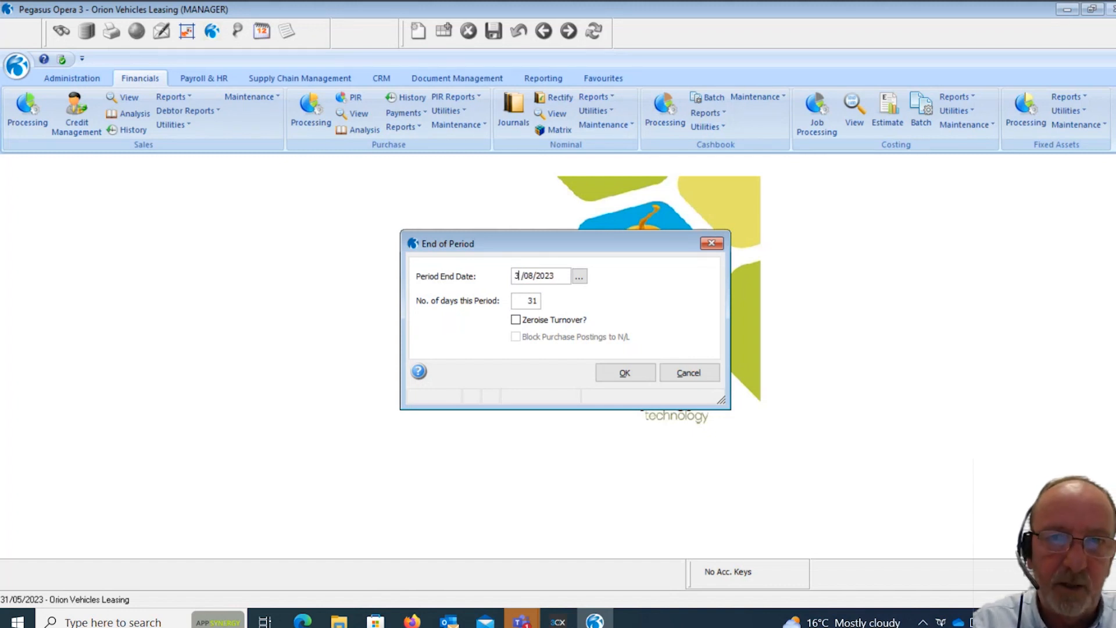
type("1")
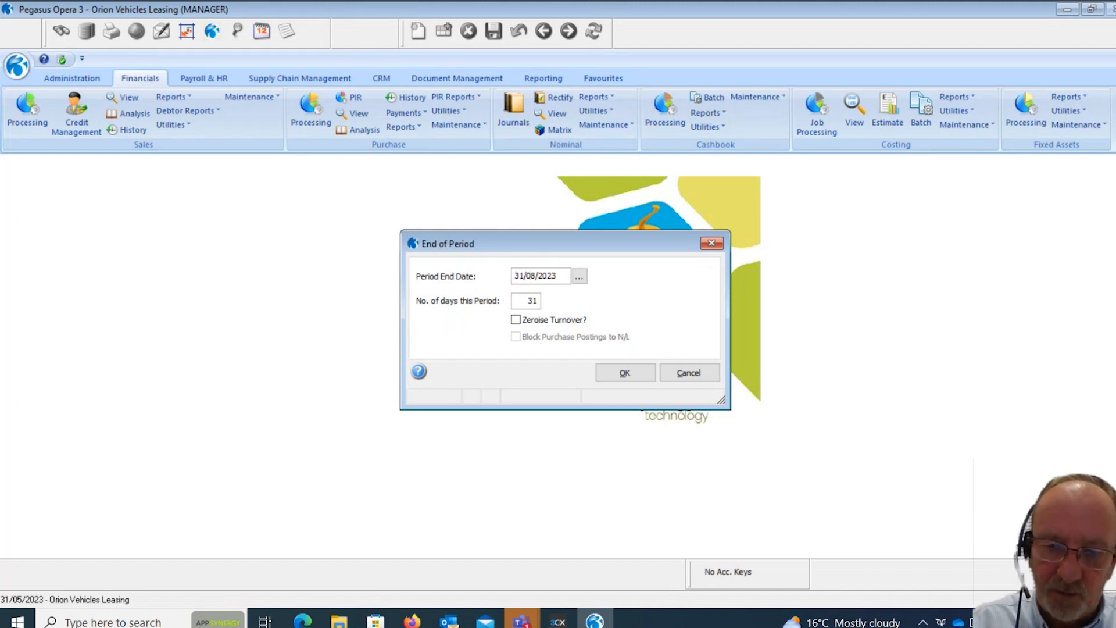
Step: Try 31/07/2023 and 31/05/2023 as the period end date, and cancel the End of Period
key("Delete")
type("7")
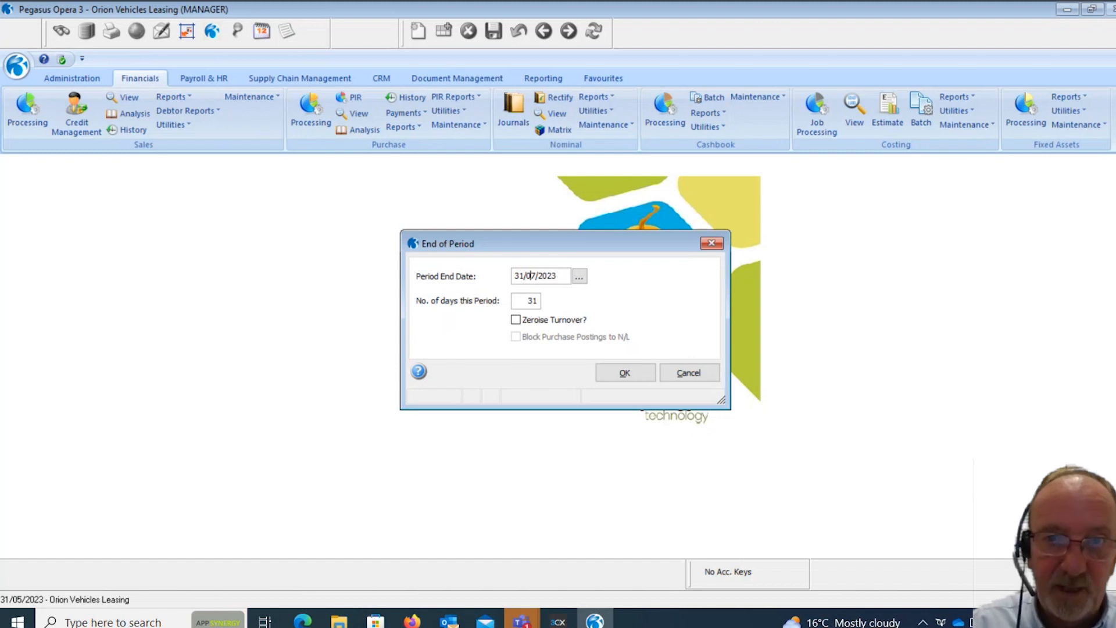
key("BackSpace")
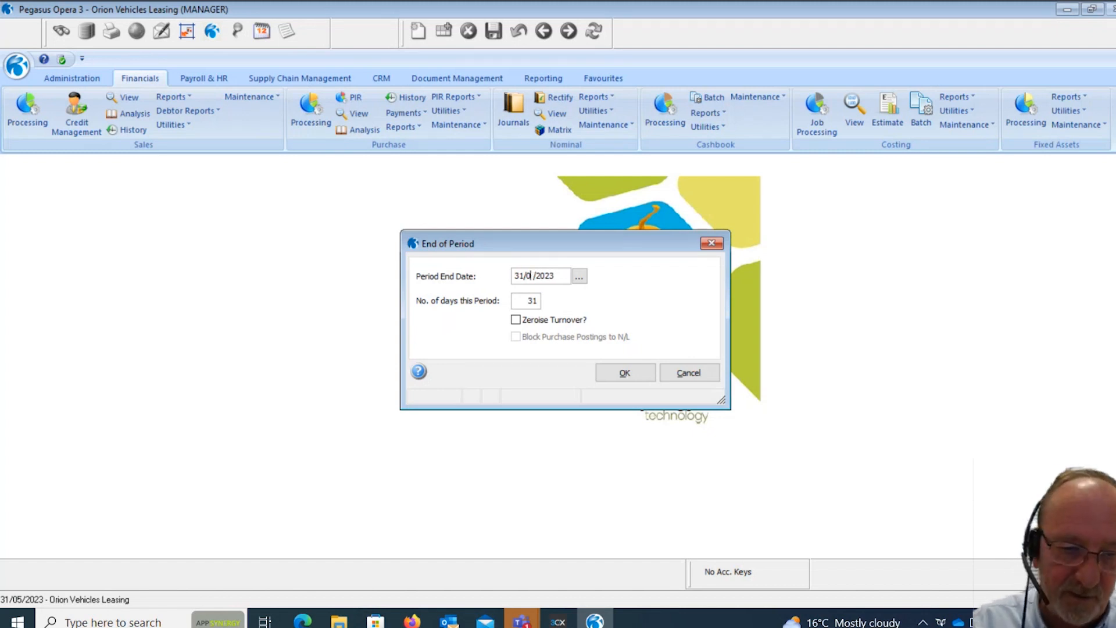
type("5")
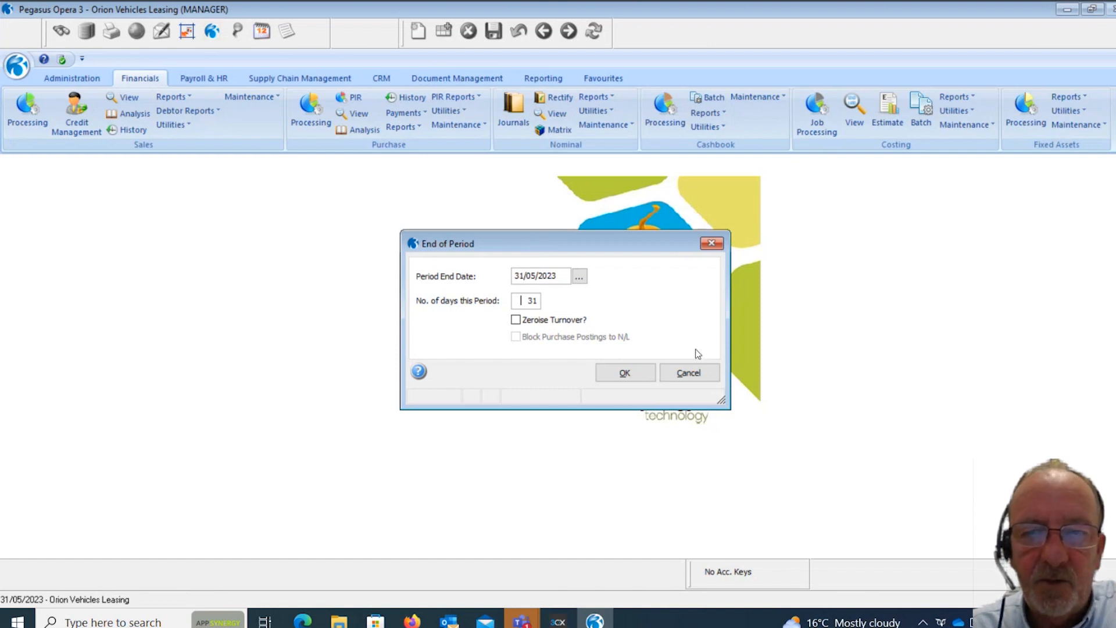
left_click(689, 372)
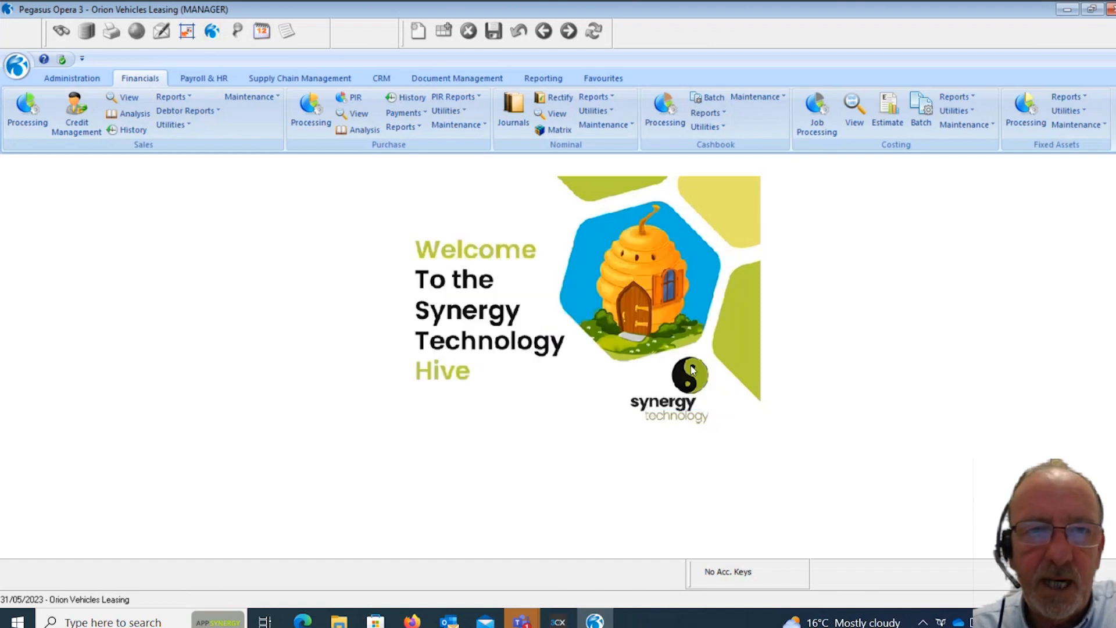
Step: Publish the Purchase Analysis Transaction List for Period To Date to the screen, and close the preview and the dialog
left_click(351, 131)
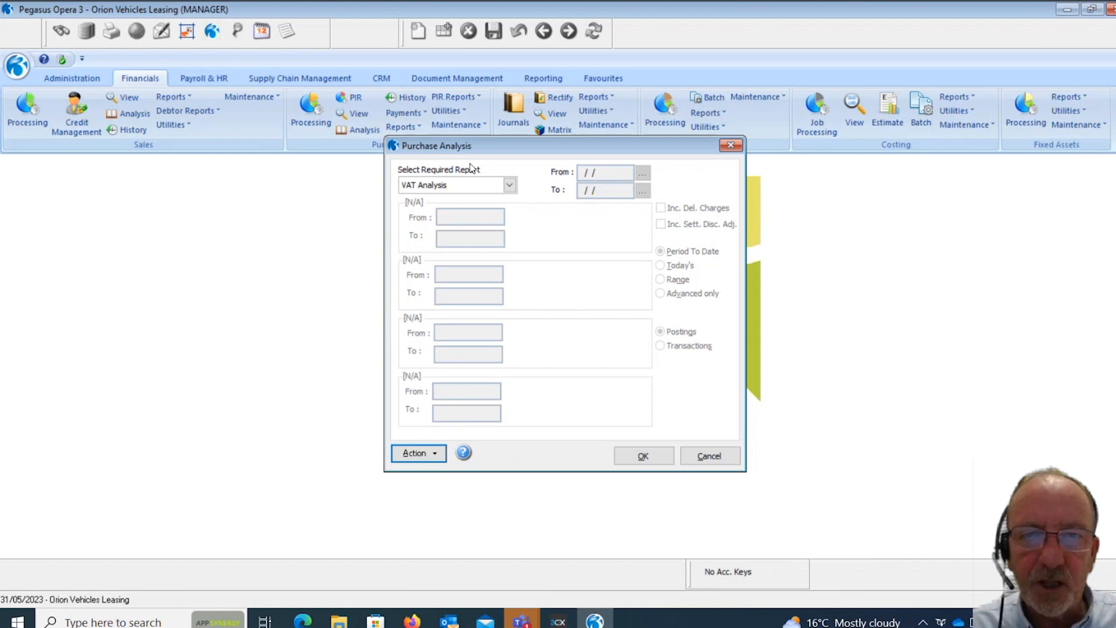
left_click(510, 184)
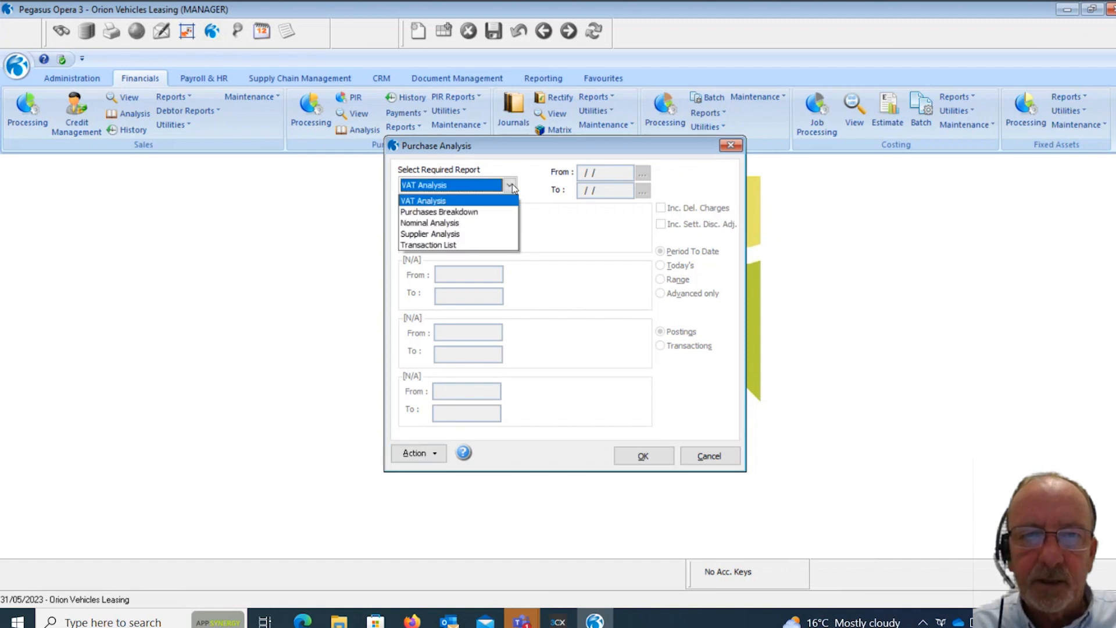
left_click(490, 245)
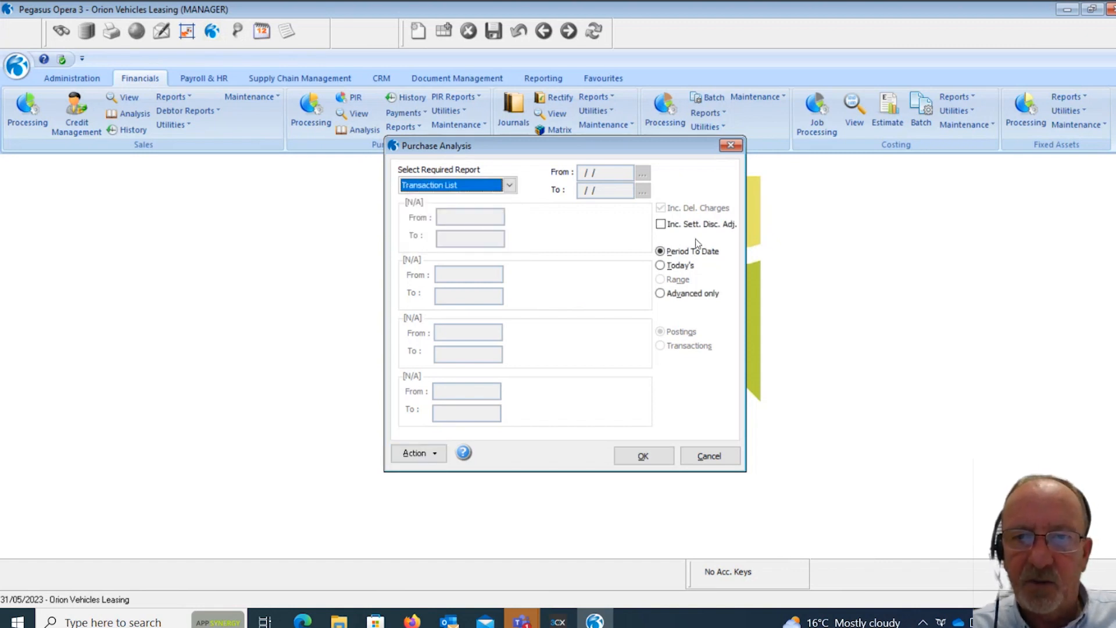
left_click(634, 454)
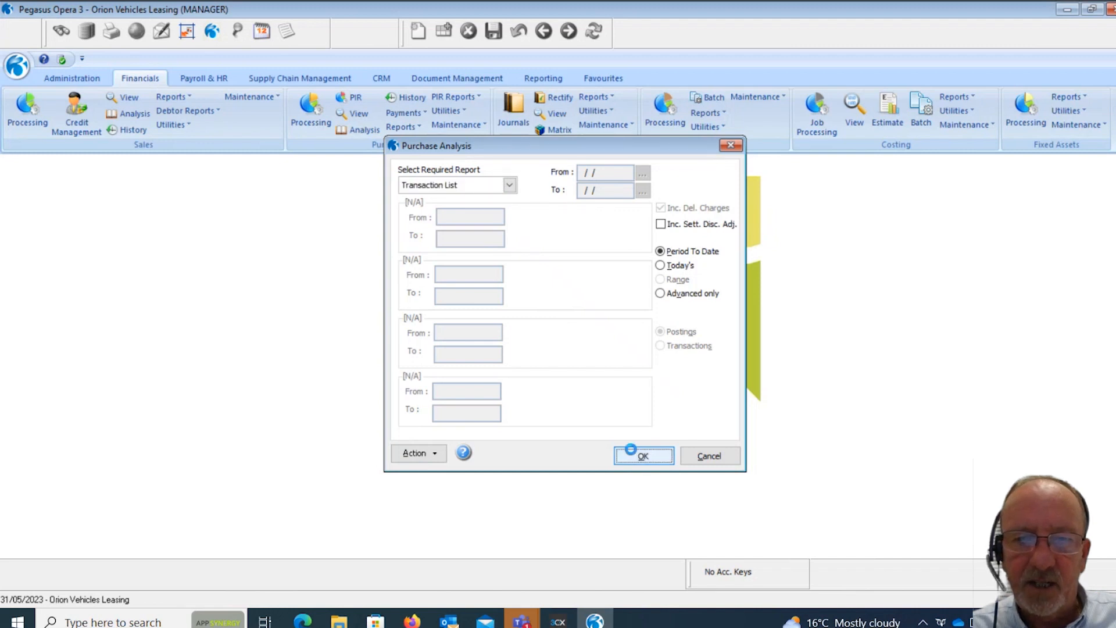
left_click(510, 405)
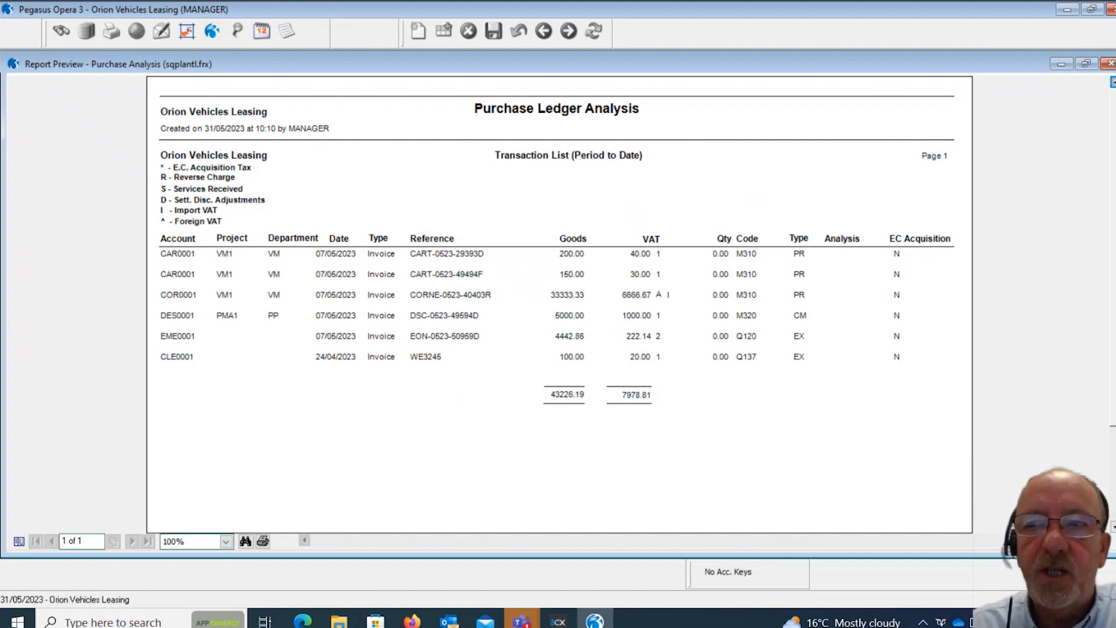
left_click(1110, 63)
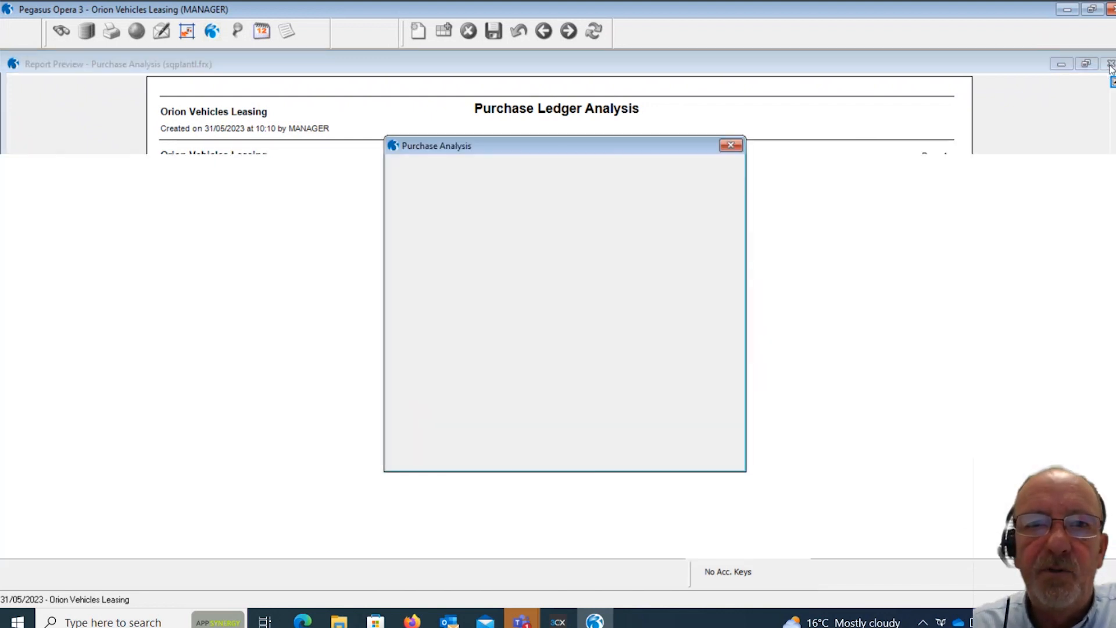
left_click(707, 457)
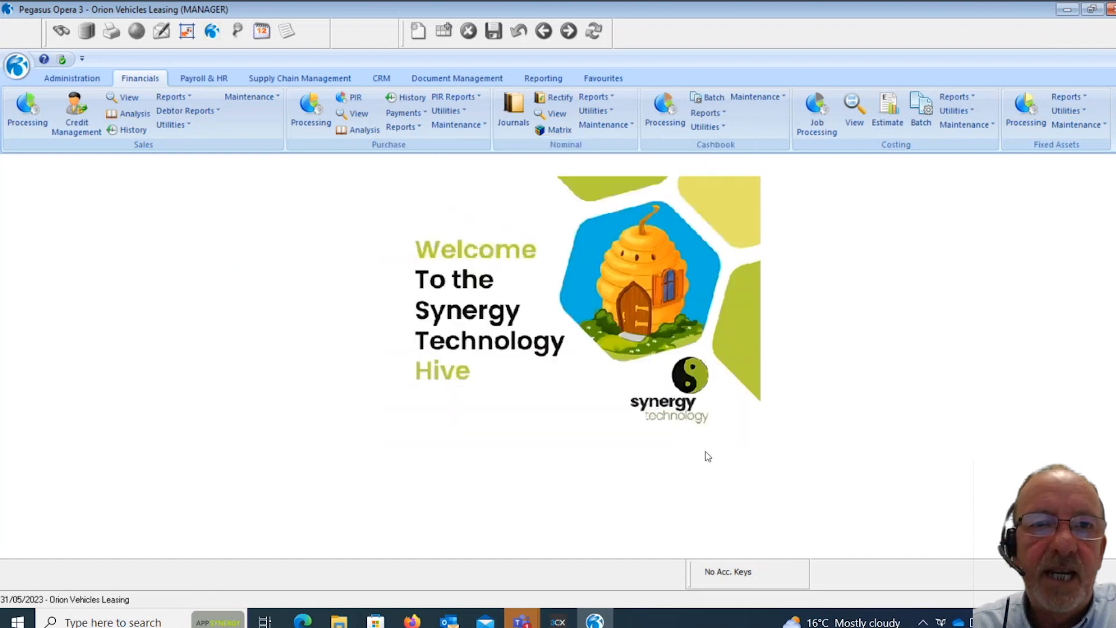
Step: Look at the Purchase History report options and the Purchase View, closing each without running anything
left_click(410, 97)
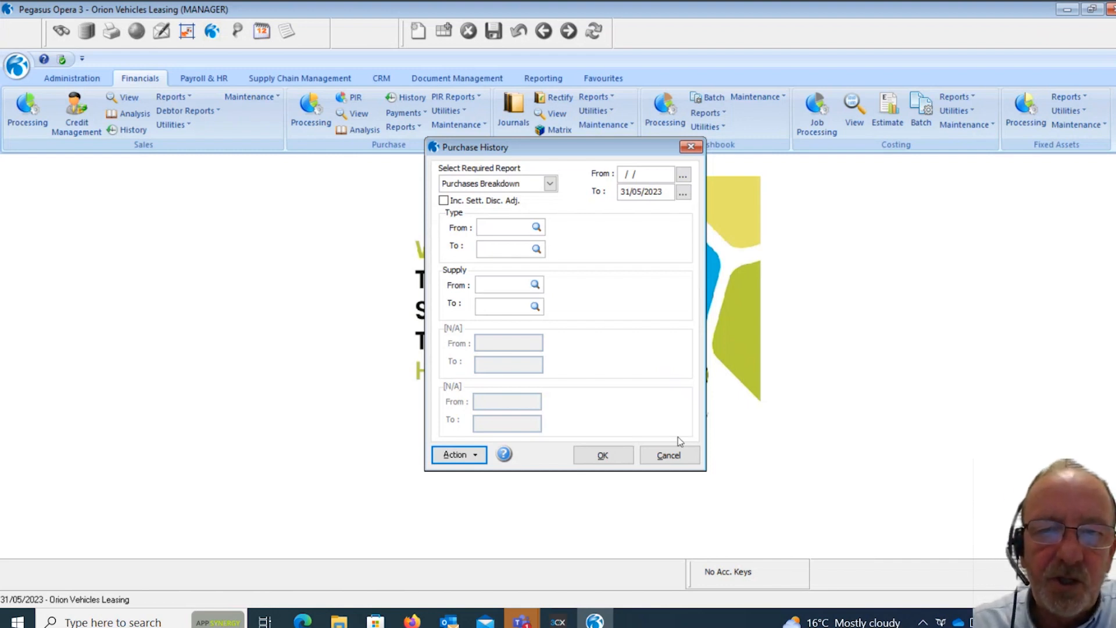
left_click(668, 455)
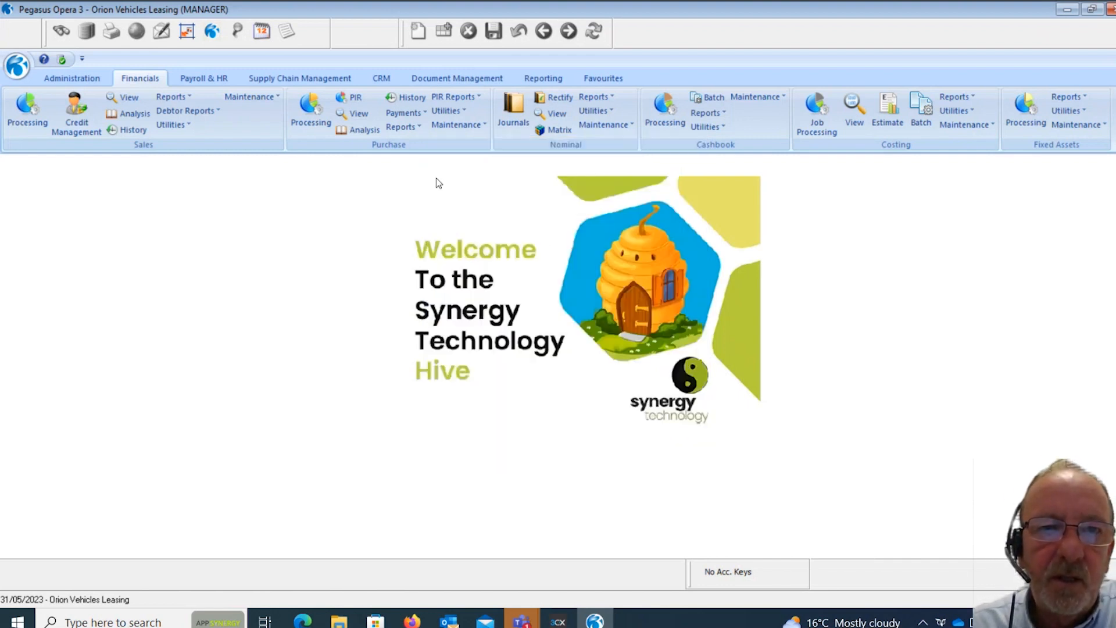
left_click(366, 116)
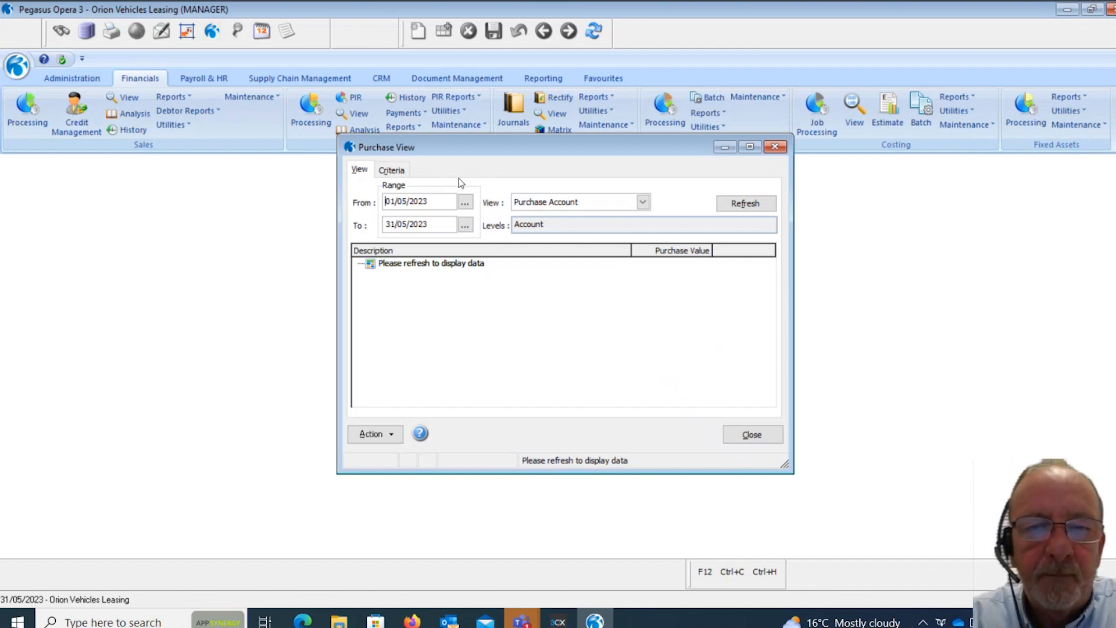
left_click(750, 434)
Step: Run the purchase ledger's End of Period with period end date 31/05/2023 and 31 days, confirming the caution
left_click(452, 113)
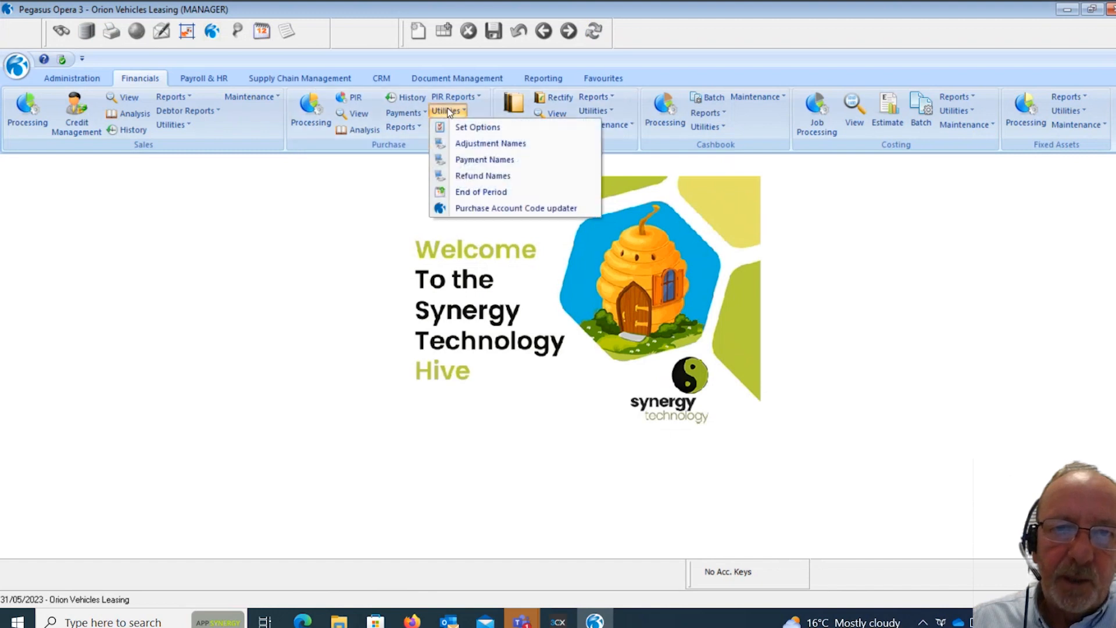
left_click(489, 197)
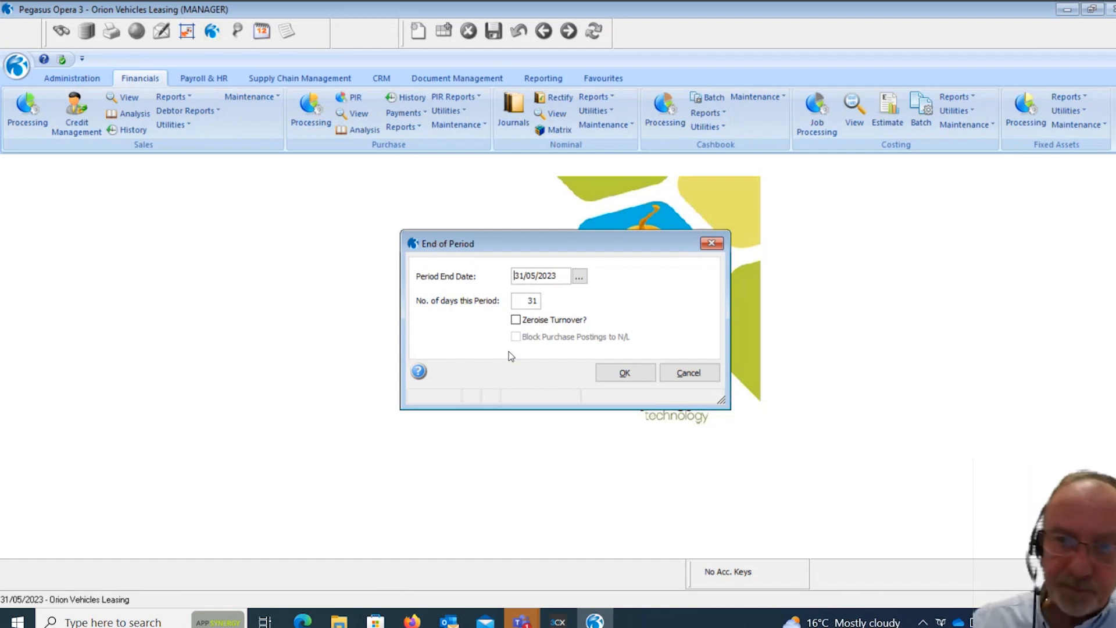
left_click(611, 376)
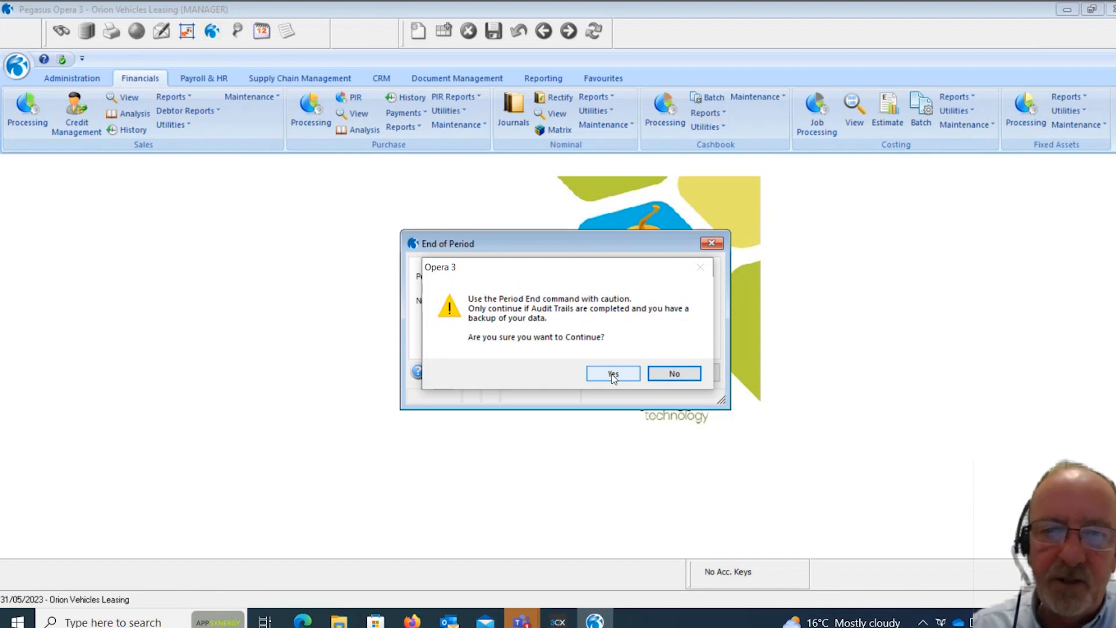
left_click(613, 373)
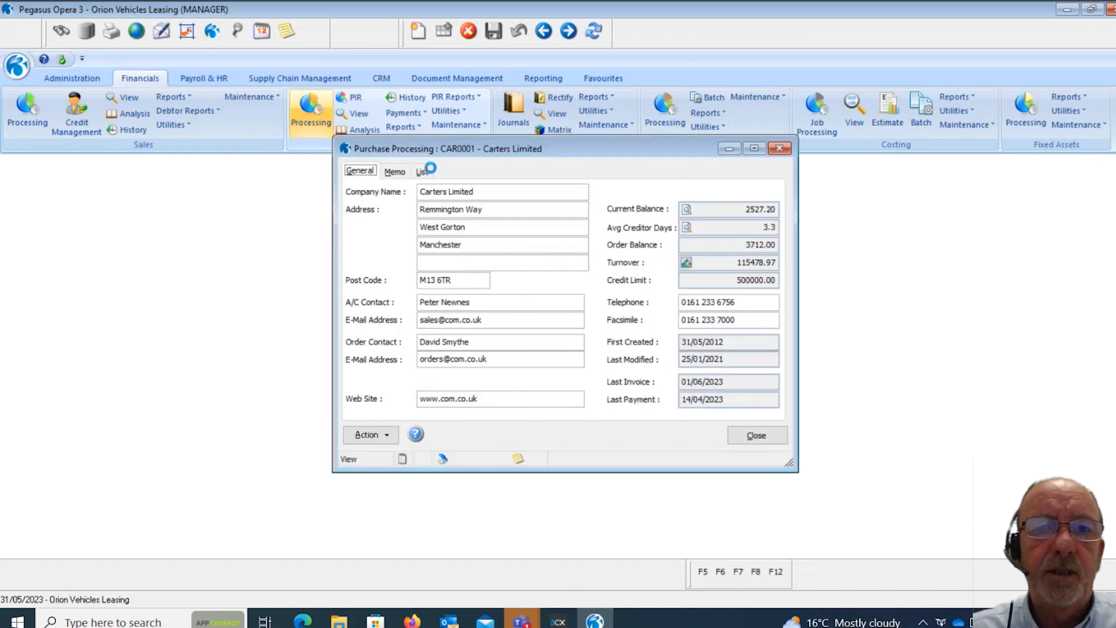
Step: Look through the list of supplier accounts in Purchase Processing and close it
left_click(427, 169)
scroll(496, 270, "down", 1)
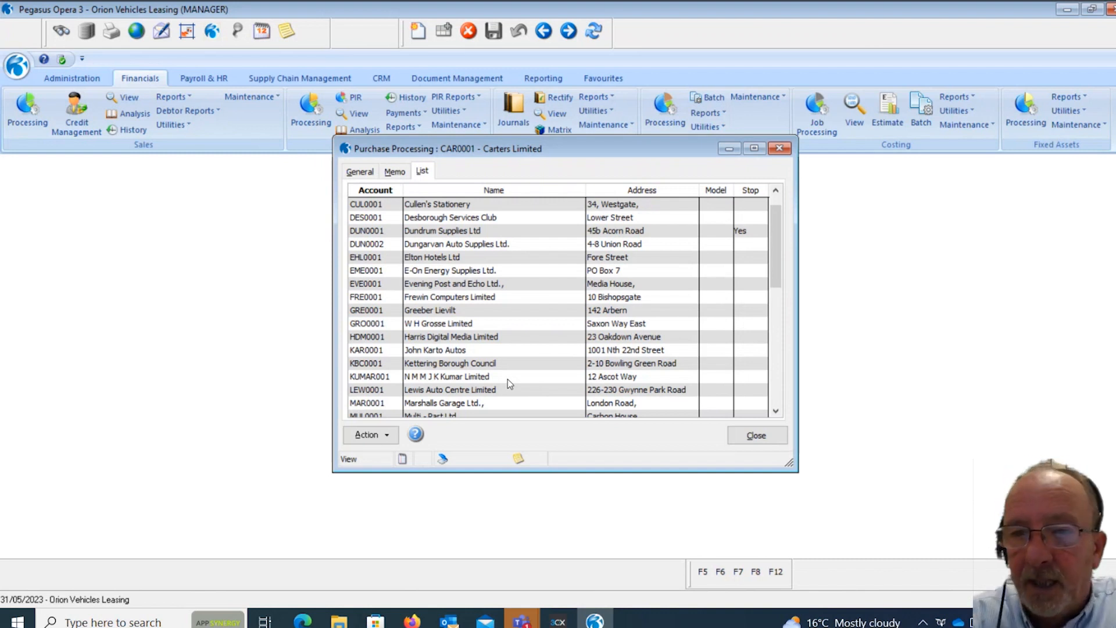
left_click(756, 435)
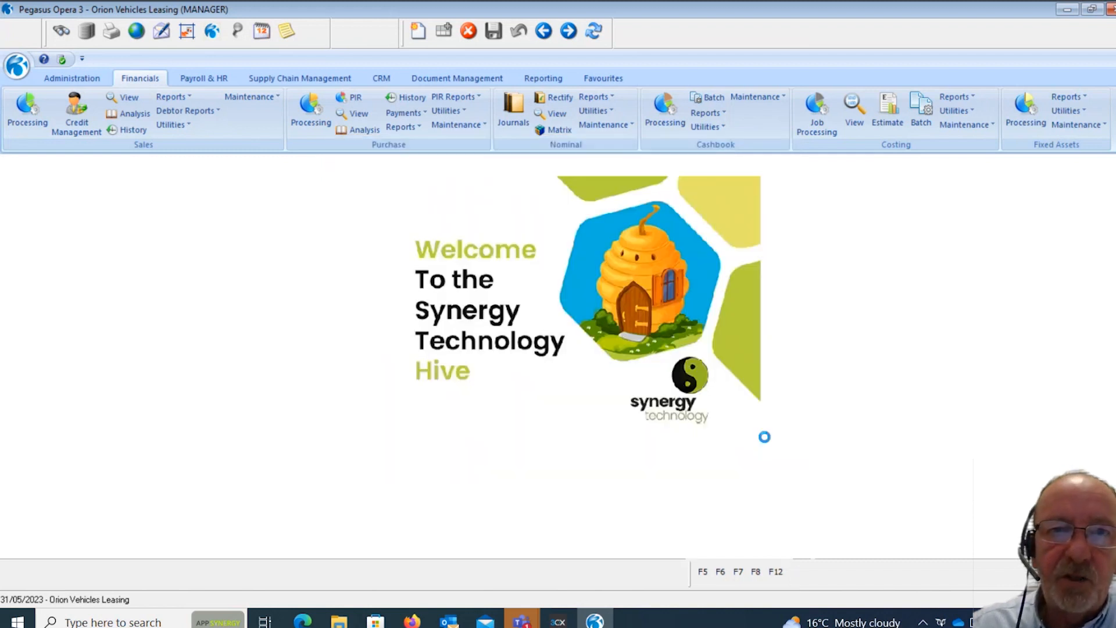
Step: Show the list of purchase ledger Types, enlarge the window to view all codes, and close it
left_click(453, 130)
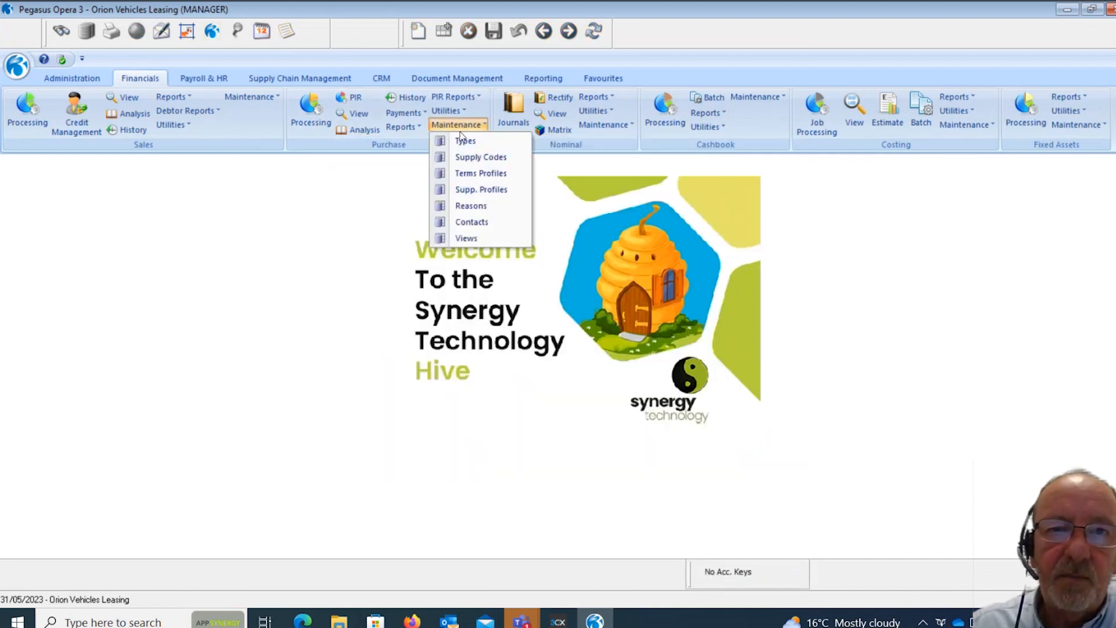
left_click(467, 142)
left_click(423, 215)
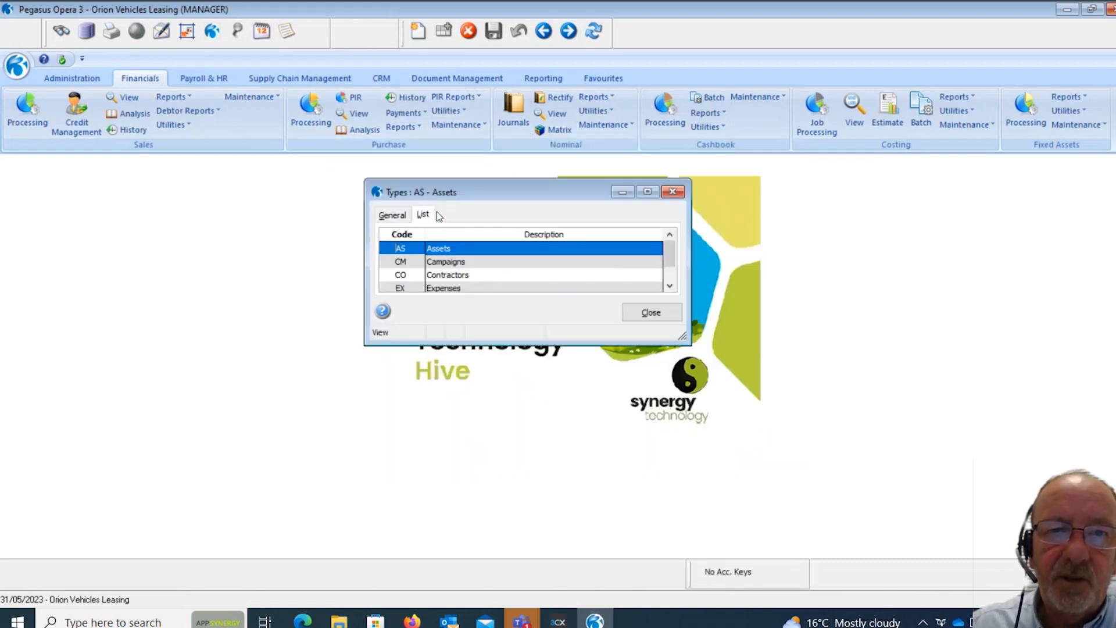
left_click_drag(690, 347, 762, 420)
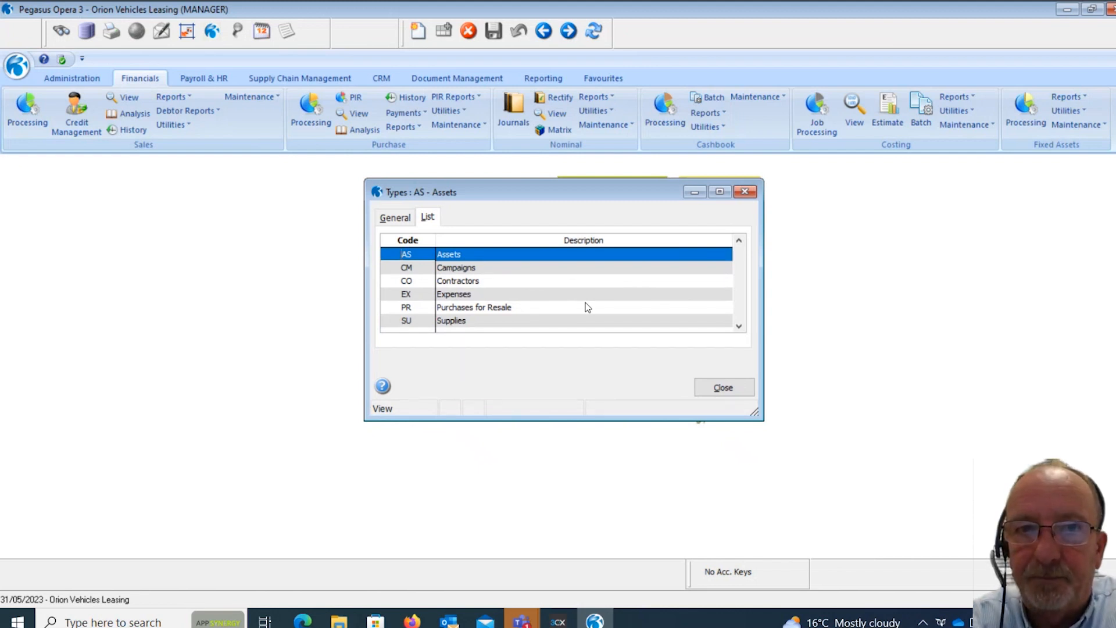
left_click(706, 389)
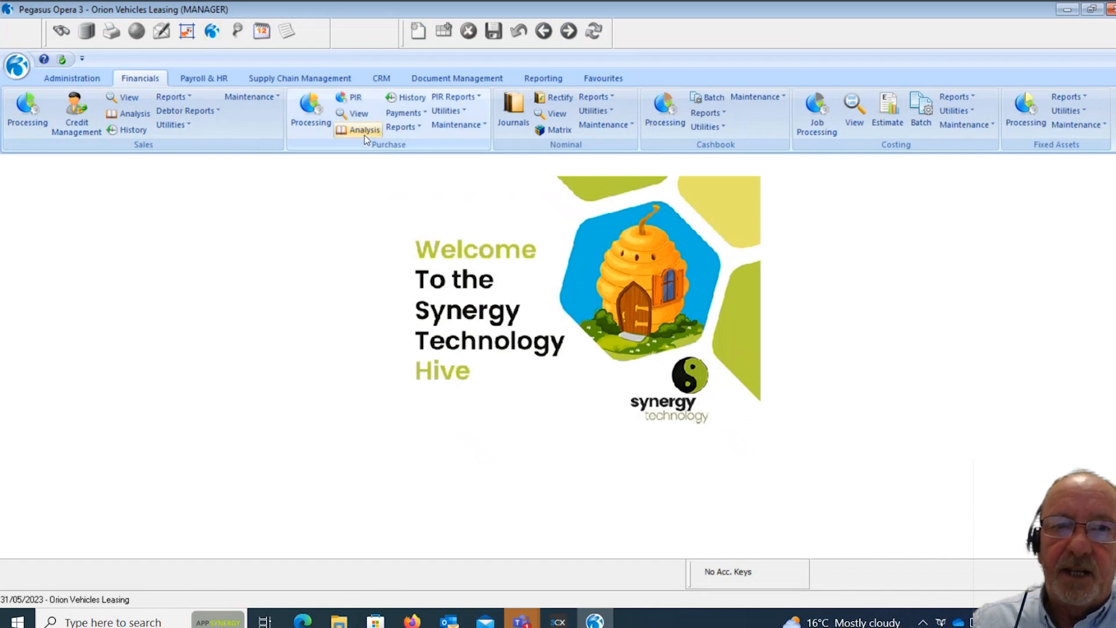
Step: Publish the Period To Date Transaction List from Purchase Analysis to the screen again, and close the preview and the dialog
left_click(365, 134)
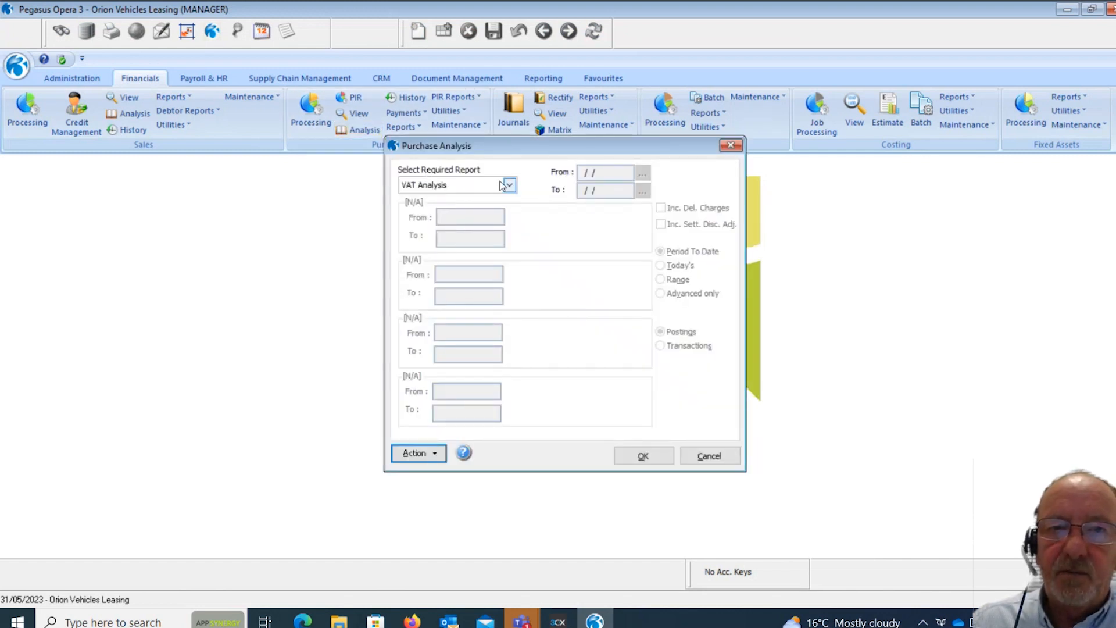
left_click(510, 186)
left_click(506, 245)
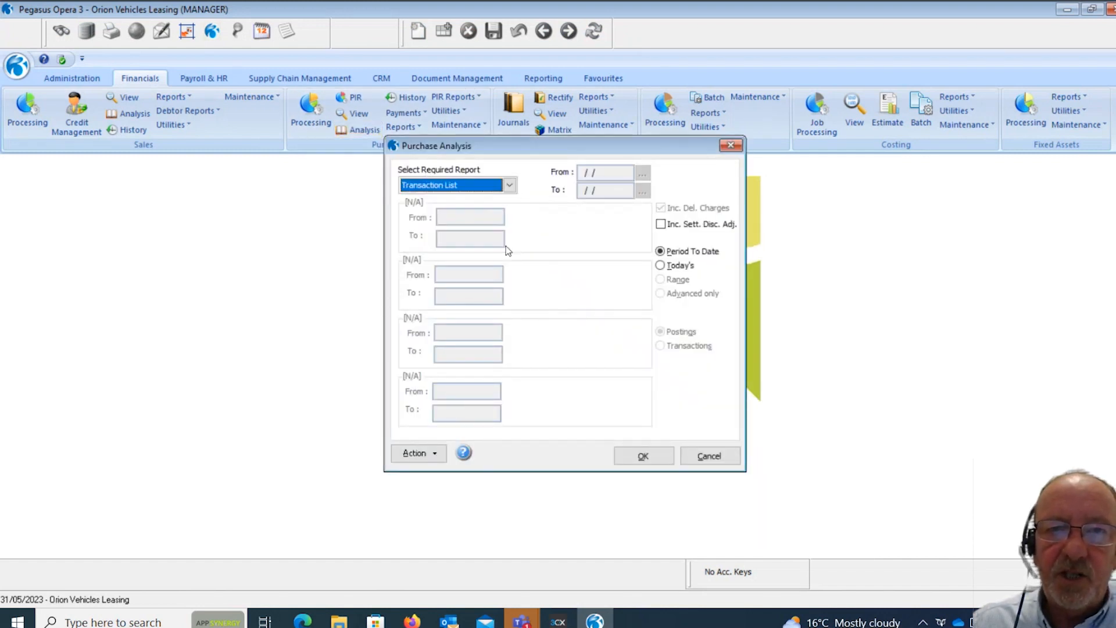
left_click(644, 459)
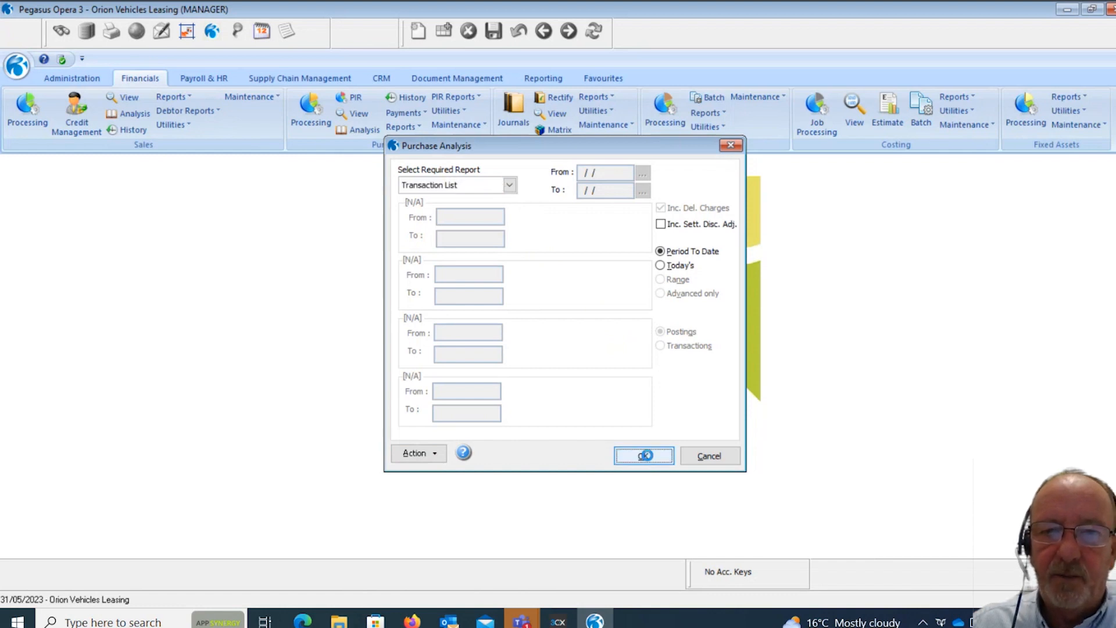
left_click(522, 404)
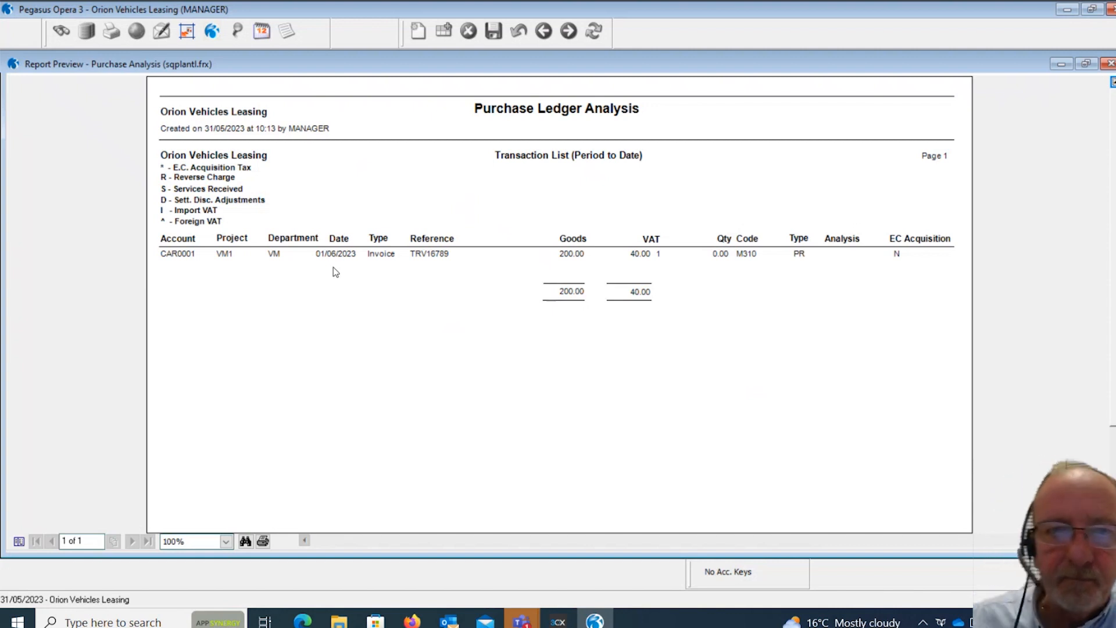
left_click(1111, 63)
left_click(709, 456)
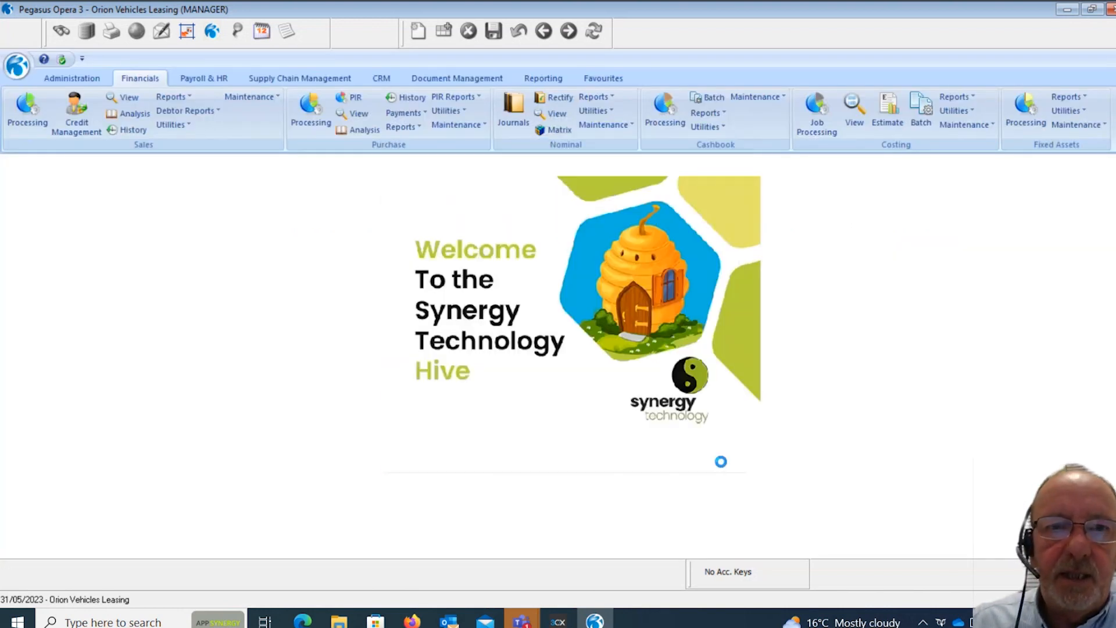
Step: Publish the purchase Invoices & Credit Notes report for This Period in As Entered sequence to the screen, and close the preview
left_click(401, 127)
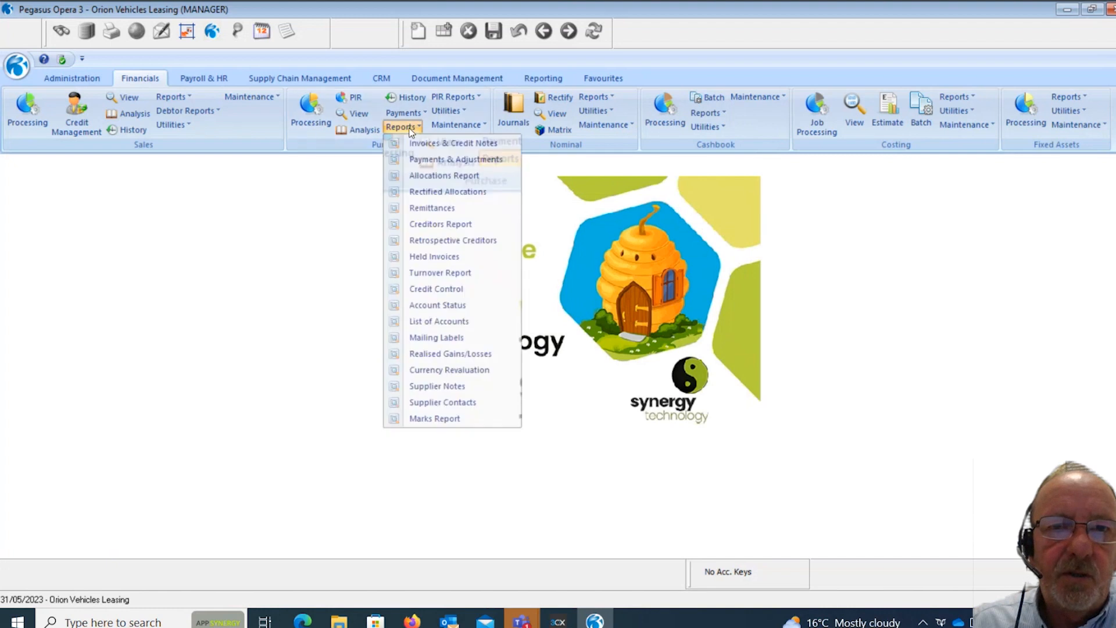
left_click(418, 146)
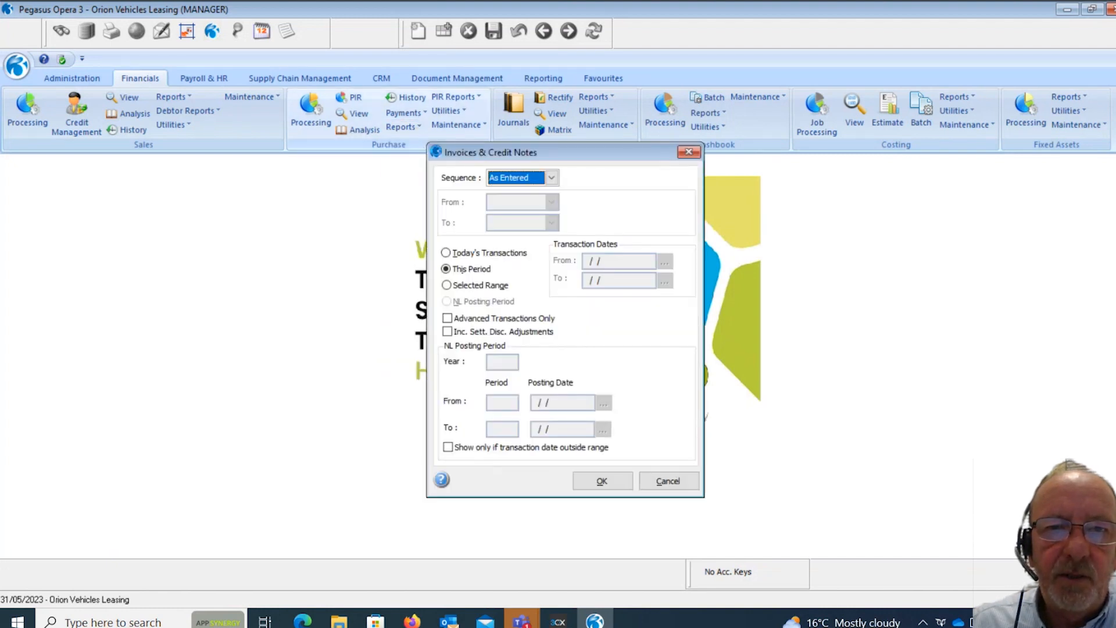
left_click(614, 478)
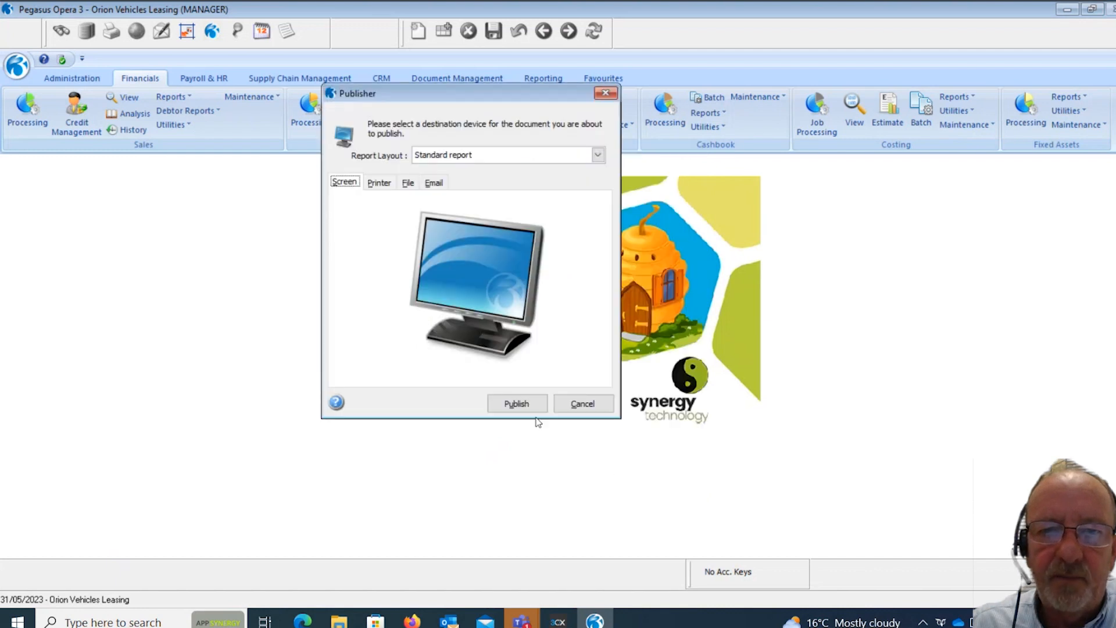
left_click(518, 403)
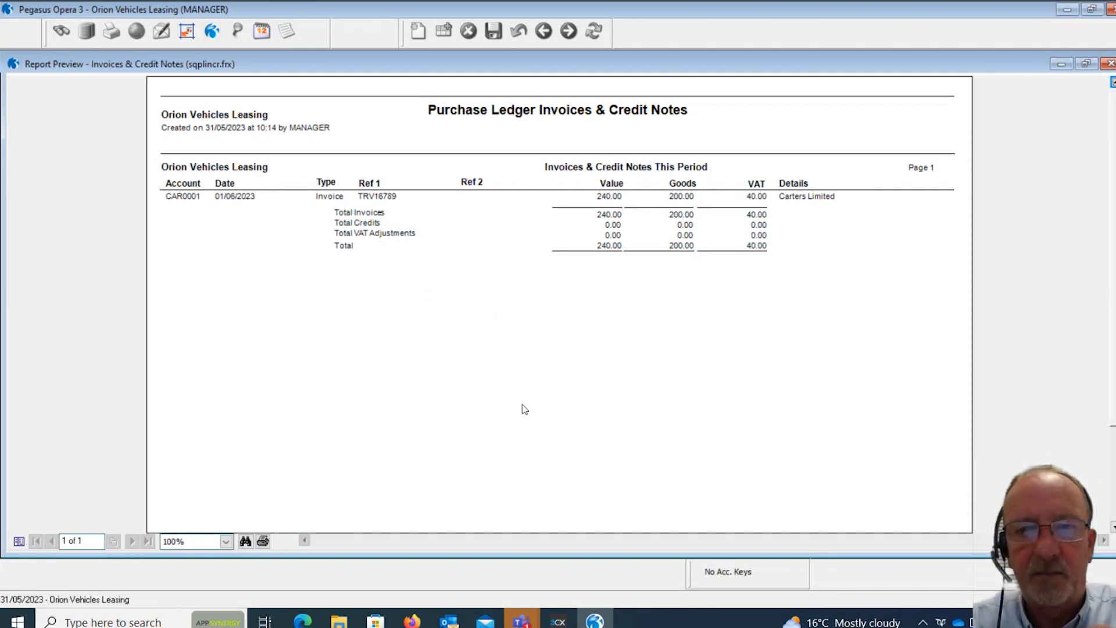
left_click(1109, 63)
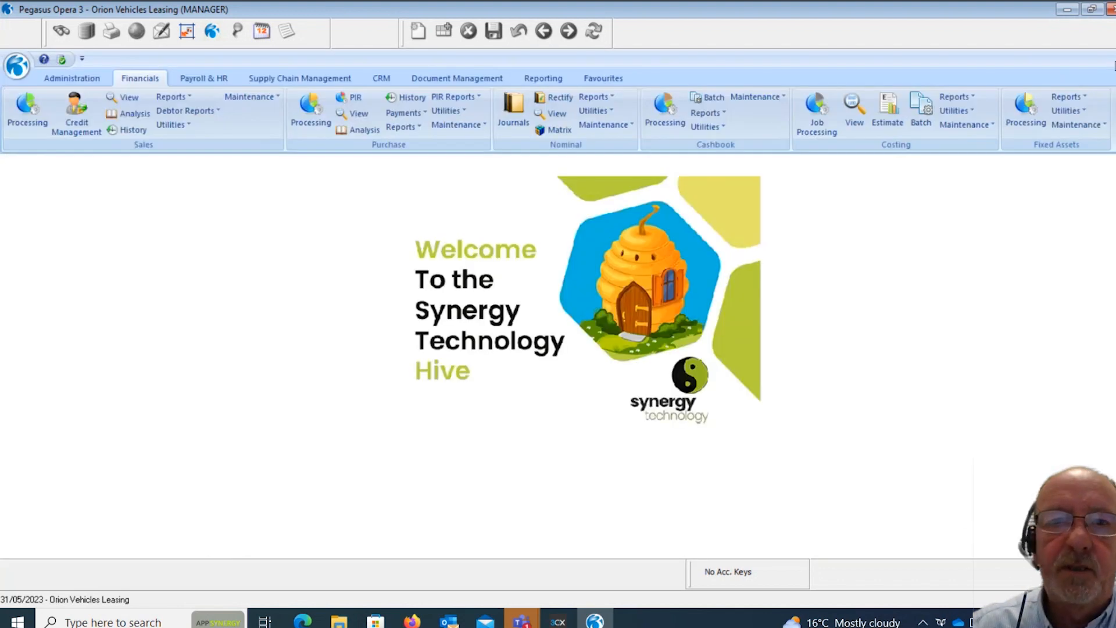
Step: Run the purchase Payments & Adjustments report for This Period in As Entered sequence
left_click(402, 126)
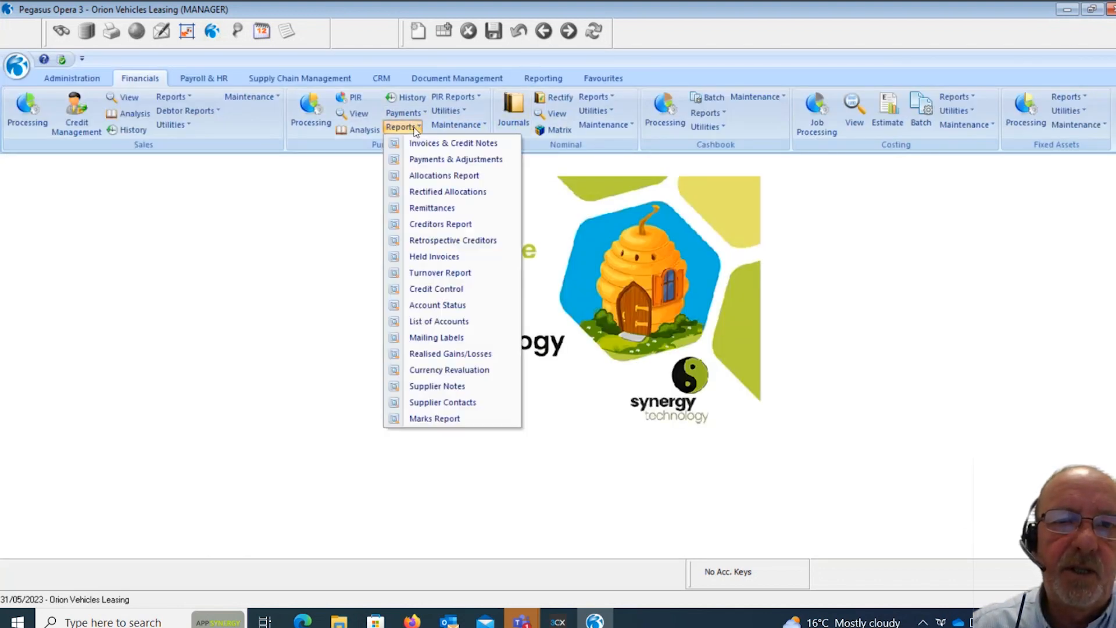
left_click(426, 160)
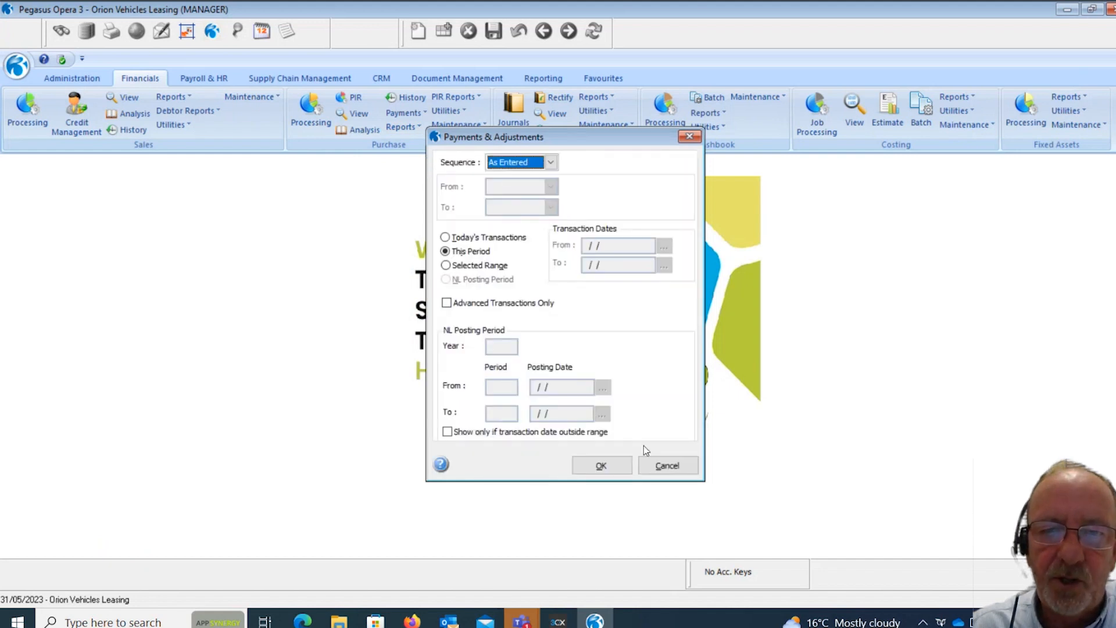
left_click(622, 468)
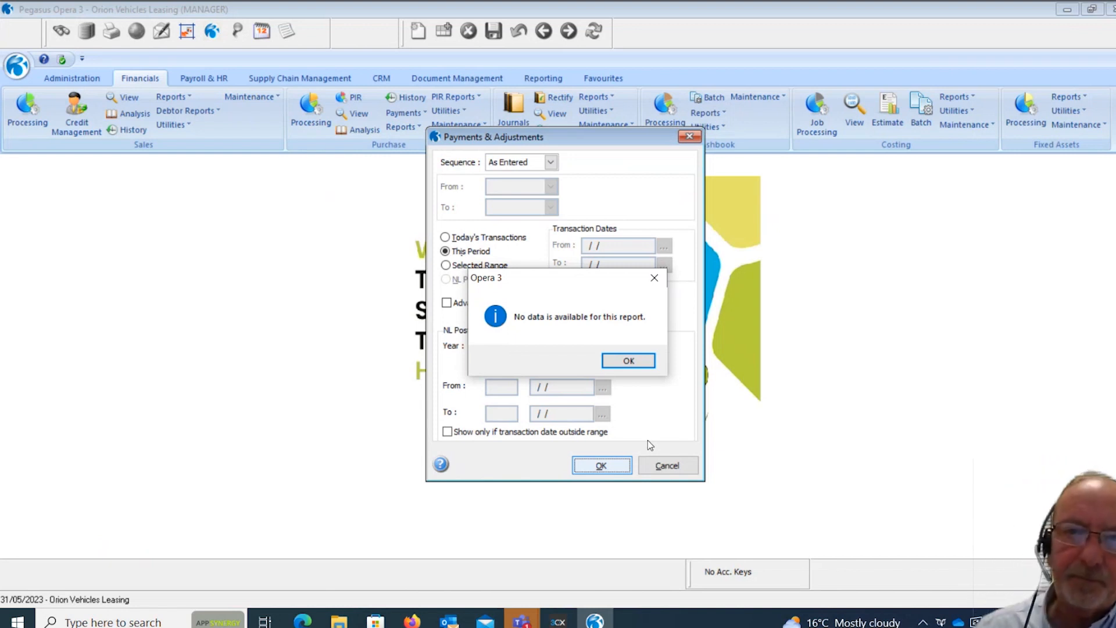
left_click(623, 364)
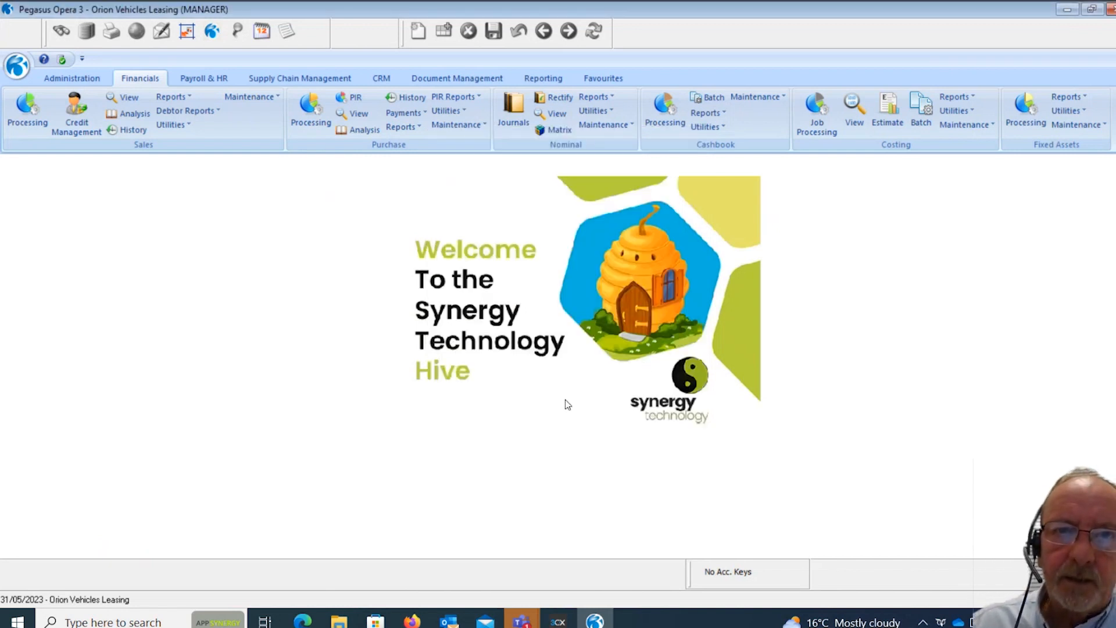
Step: Open the purchase ledger's Set Options
left_click(447, 111)
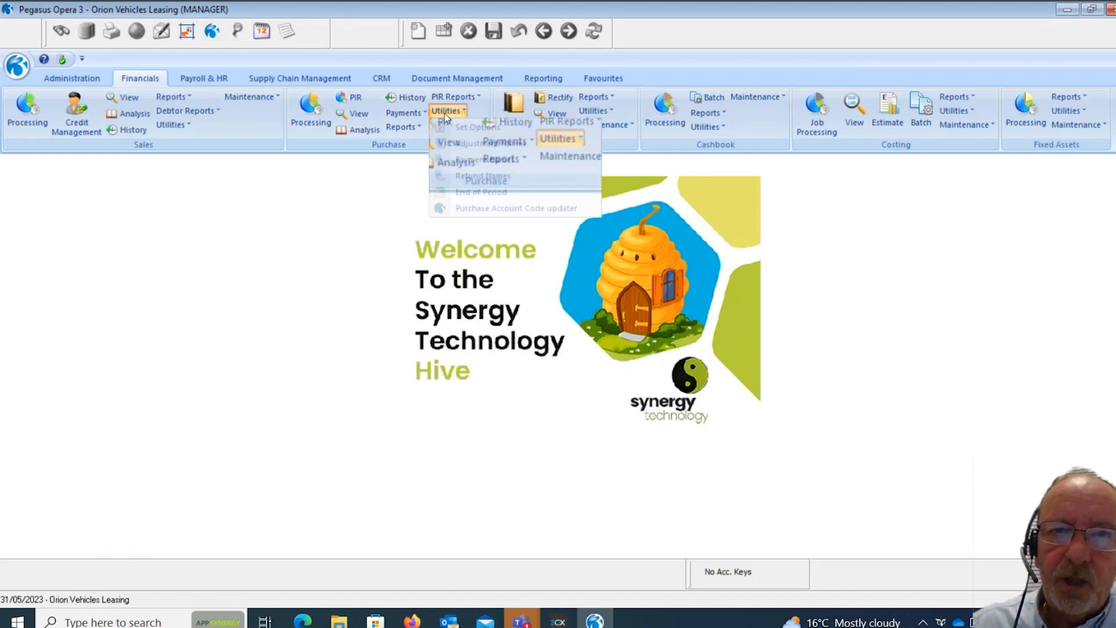
left_click(459, 128)
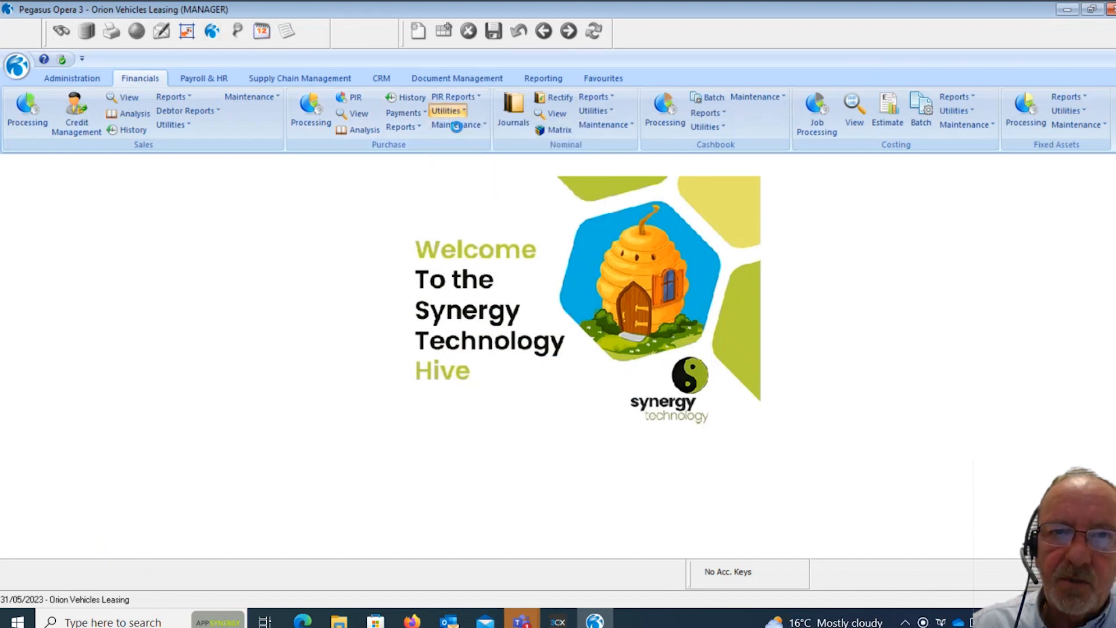